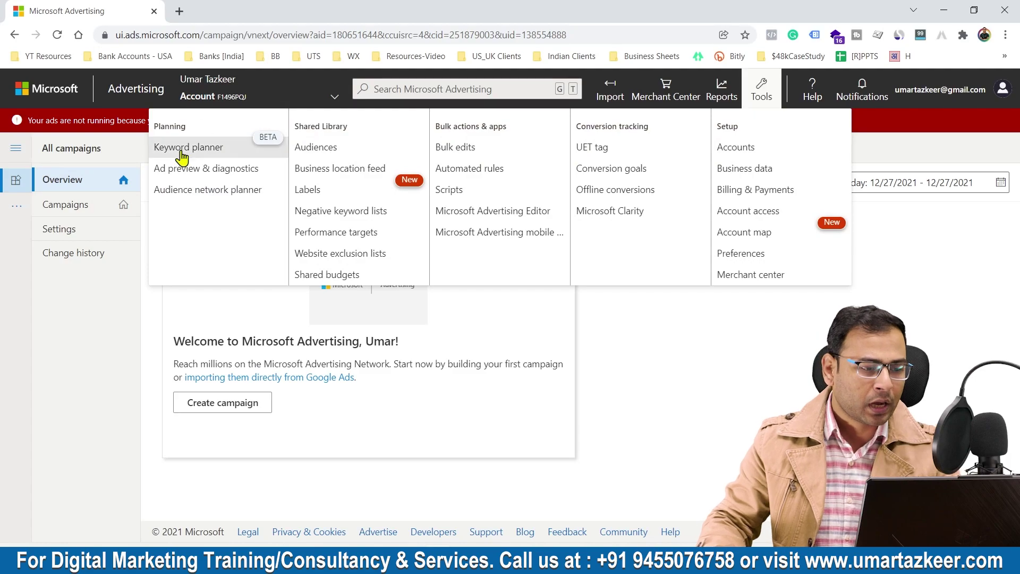
Step: Open the Keyword planner and expand the search for new keywords using a phrase, website, or category
click(216, 156)
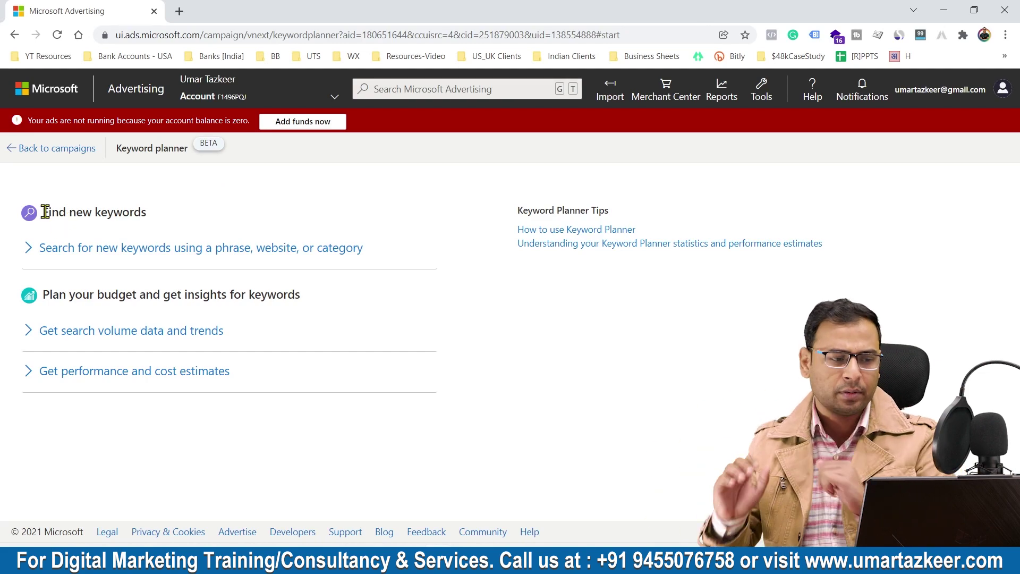
drag(46, 212, 102, 210)
click(102, 209)
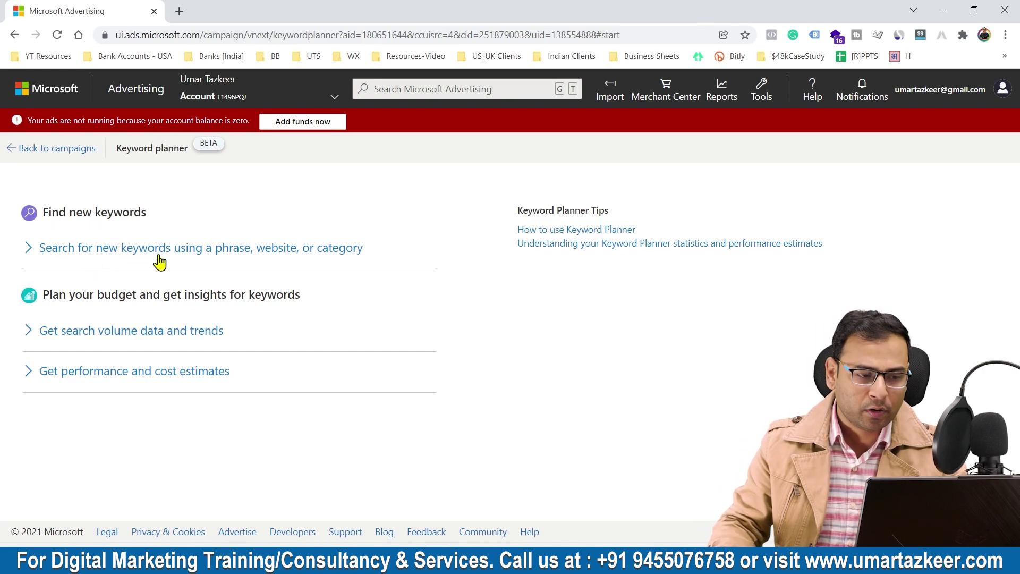
click(236, 249)
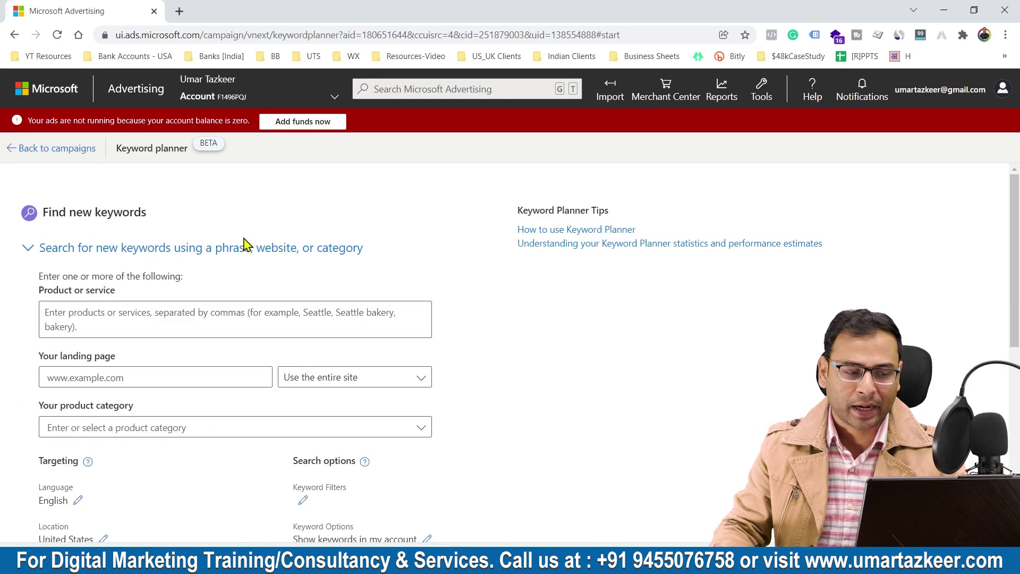
scroll(707, 281, down, 2)
scroll(555, 355, up, 1)
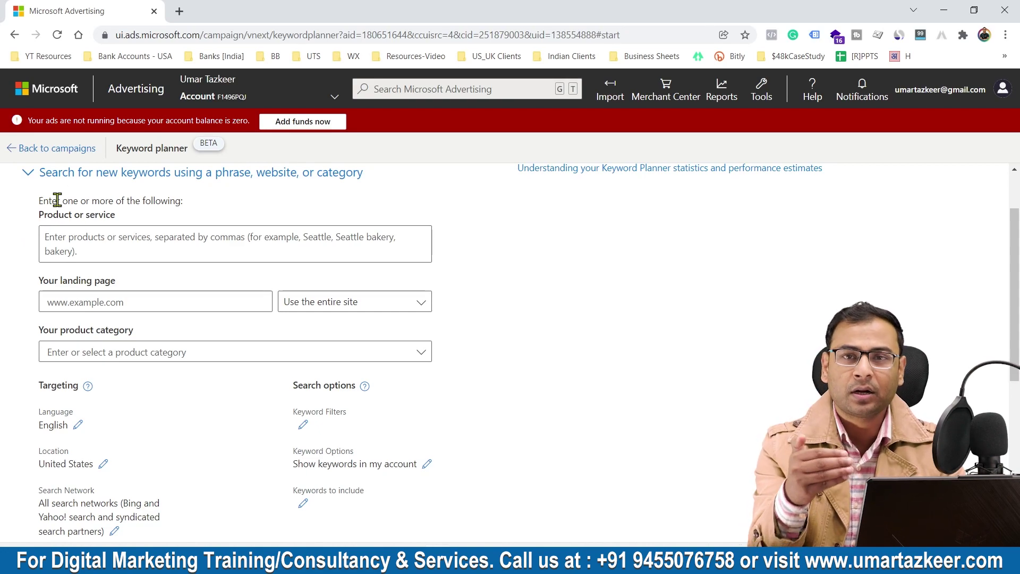
Step: Enter uptownskylla.in as the landing page and check the options for using the entire site or only this page
click(109, 302)
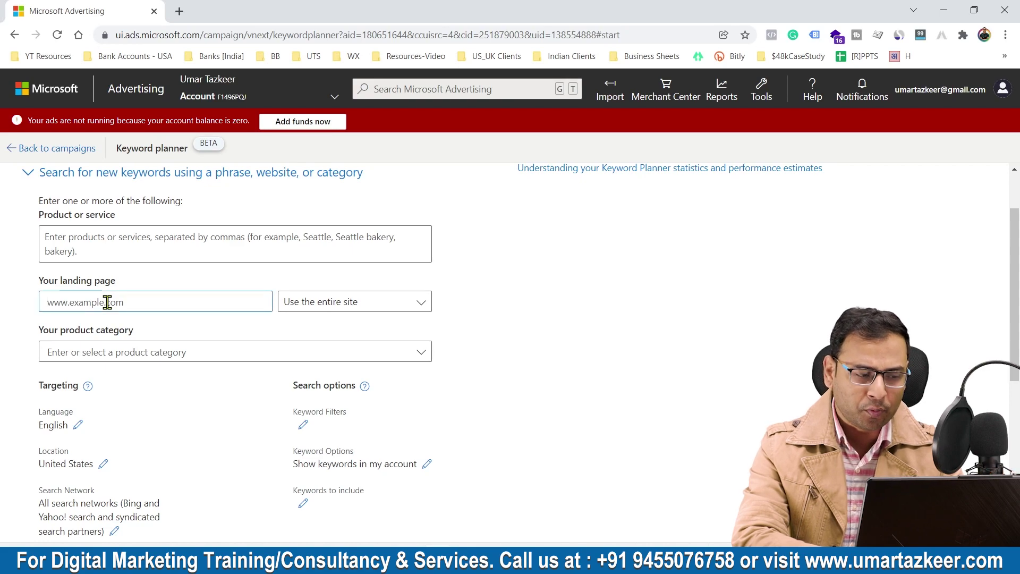
text(uptownskul)
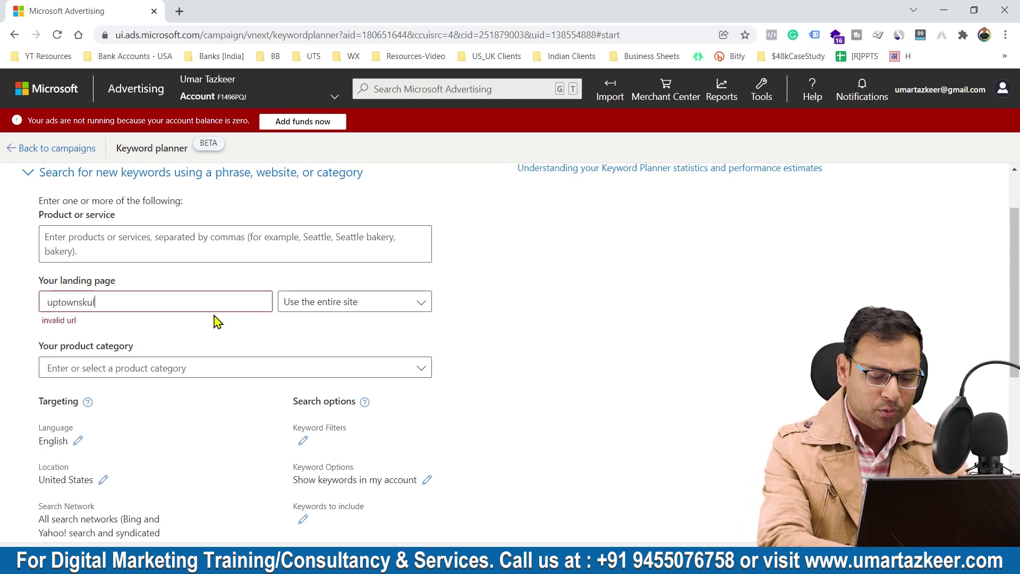
key(BackSpace)
text(ylla.in)
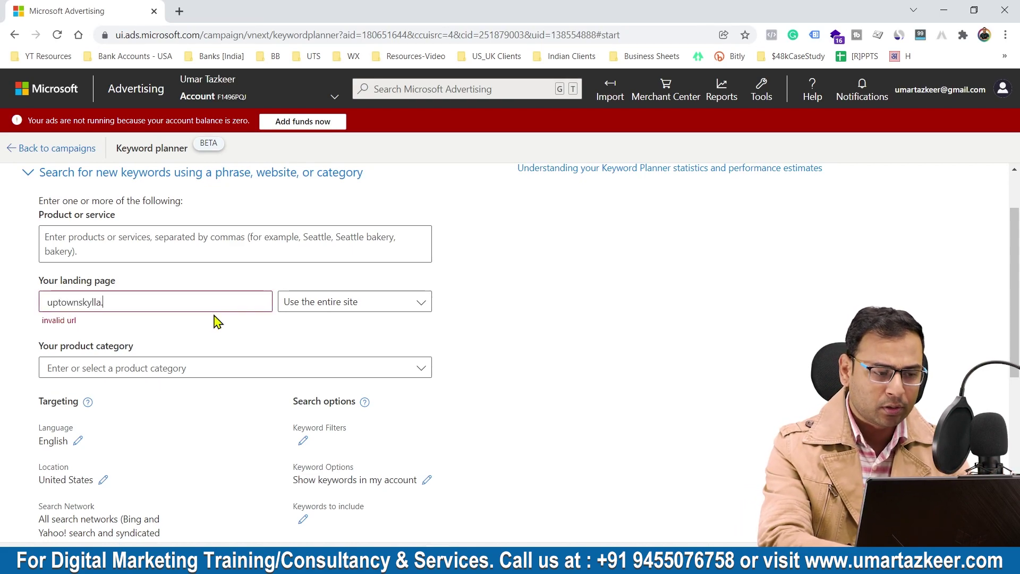
click(246, 319)
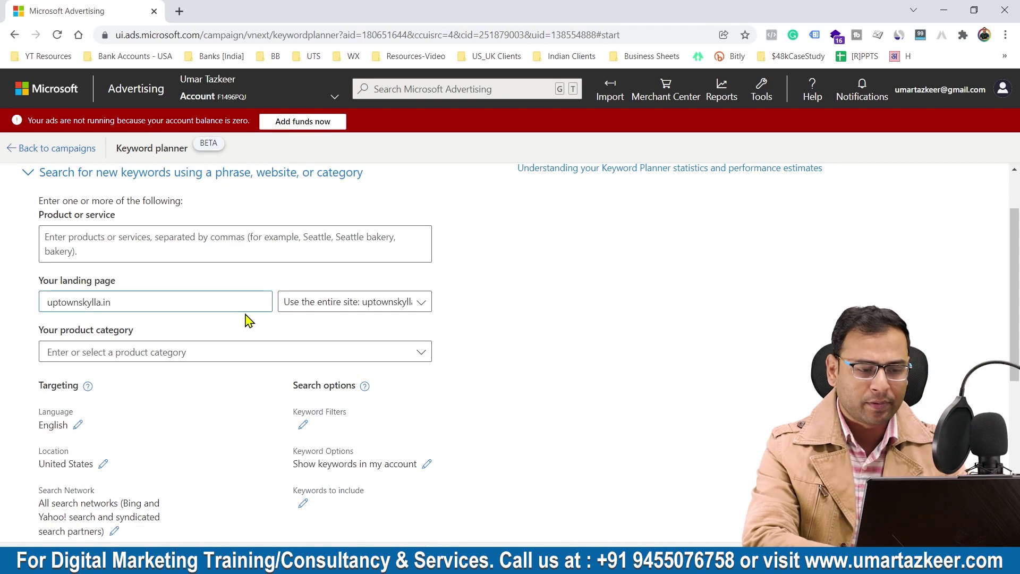
click(340, 301)
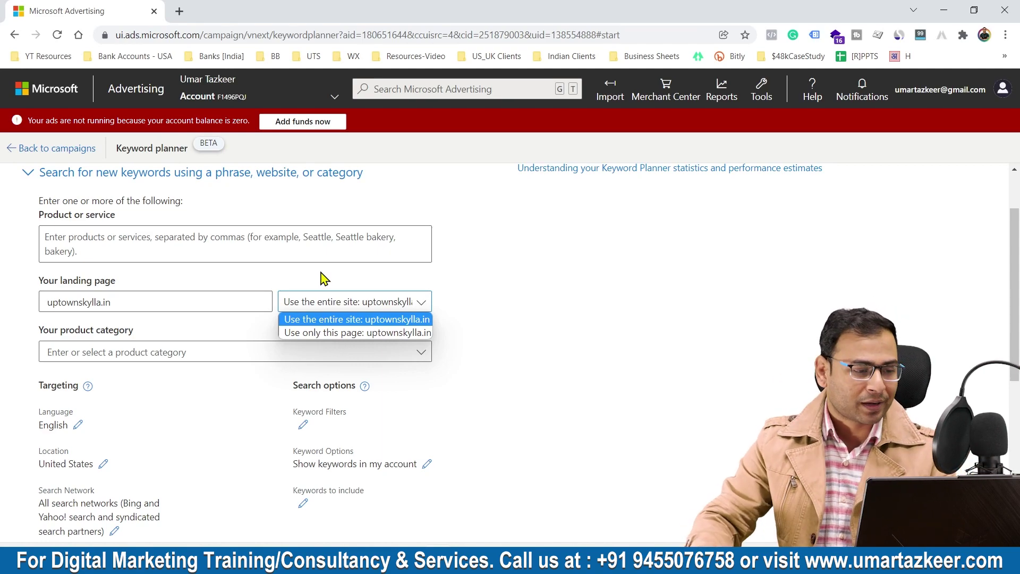
click(524, 289)
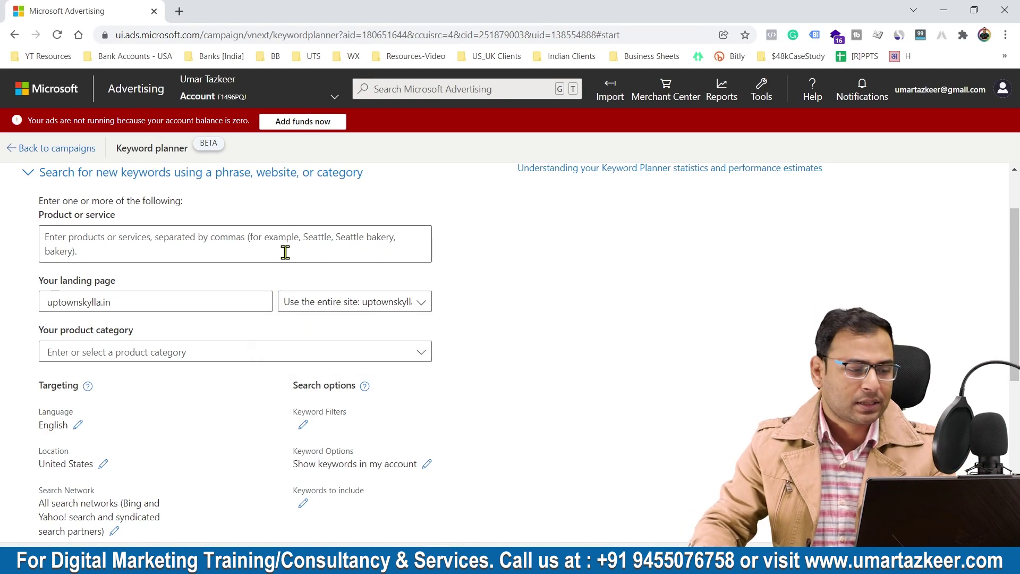
Step: Browse the list of available product categories
click(179, 353)
scroll(159, 420, down, 1)
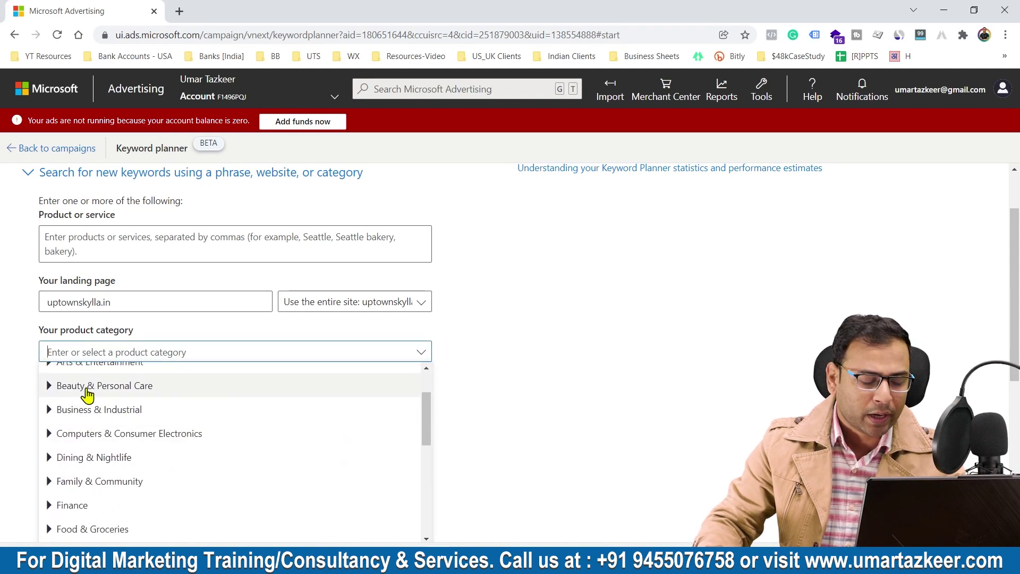
scroll(87, 392, up, 1)
click(589, 382)
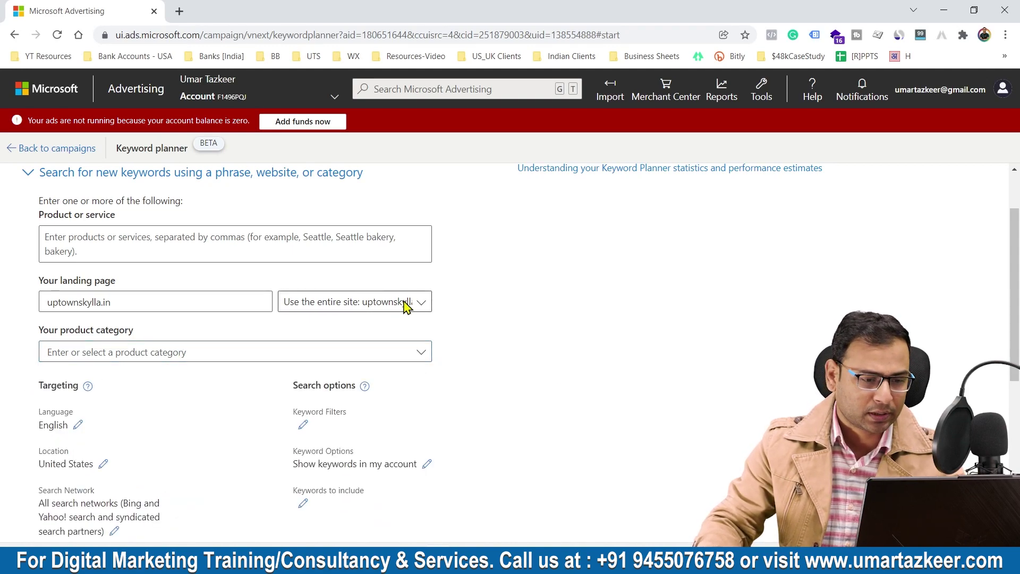
Step: Clear the landing page address
click(170, 298)
key(ctrl+a)
key(BackSpace)
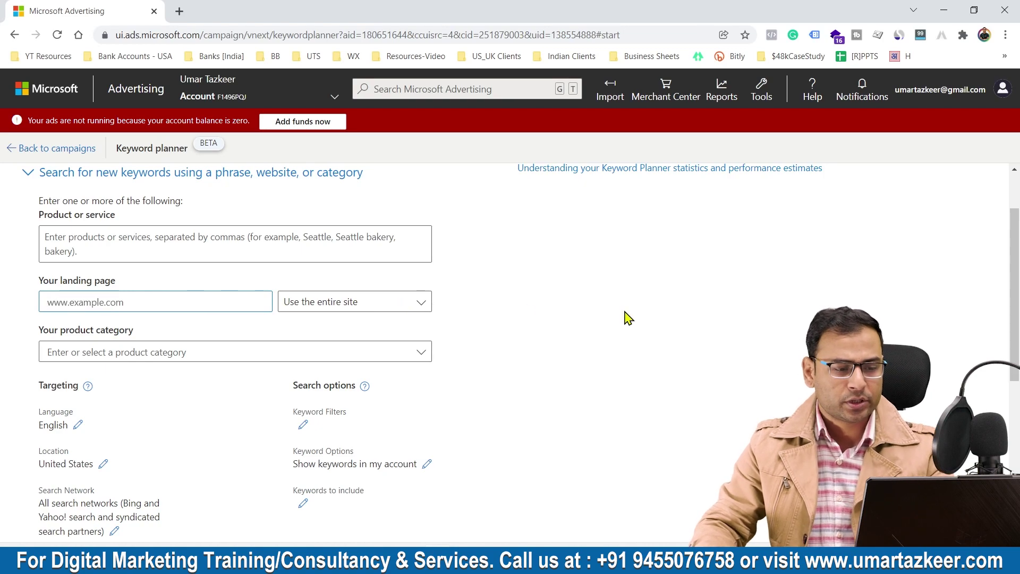
Step: Enter "Digital Marketing Course, Online Marketing Course, Digital Marketing Training" as the products or services
click(372, 252)
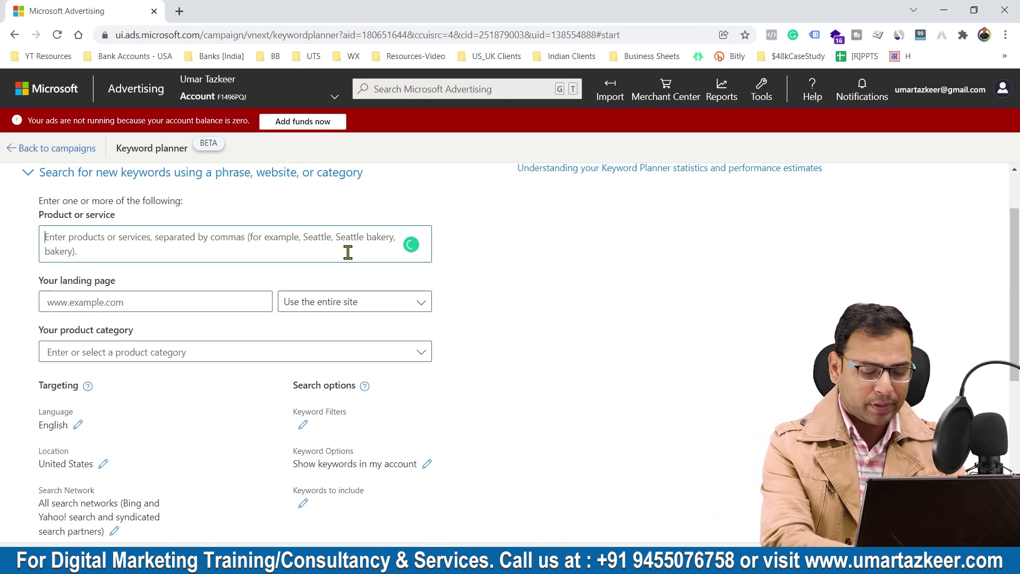
text(Digital Marketing )
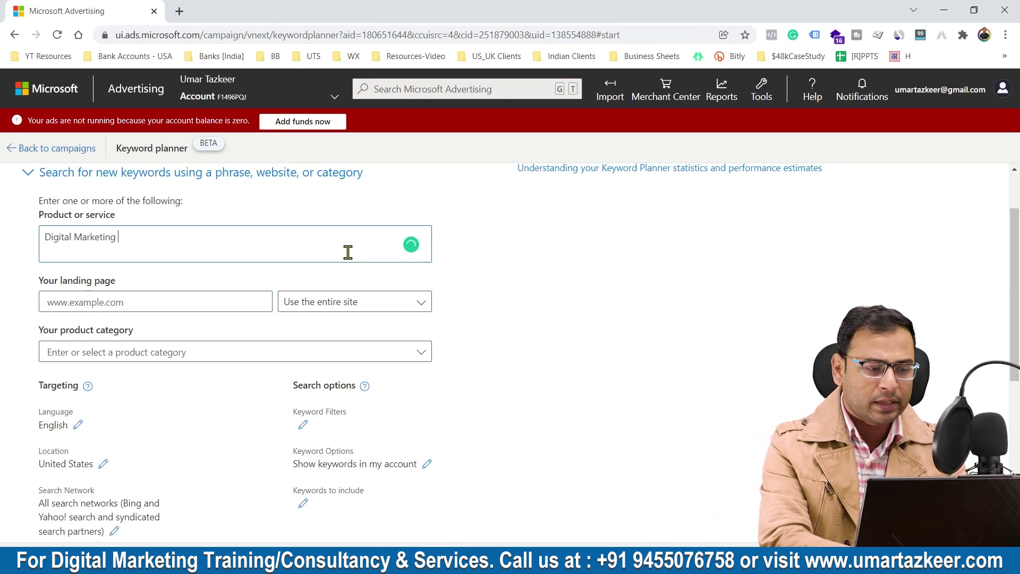
text(Course,)
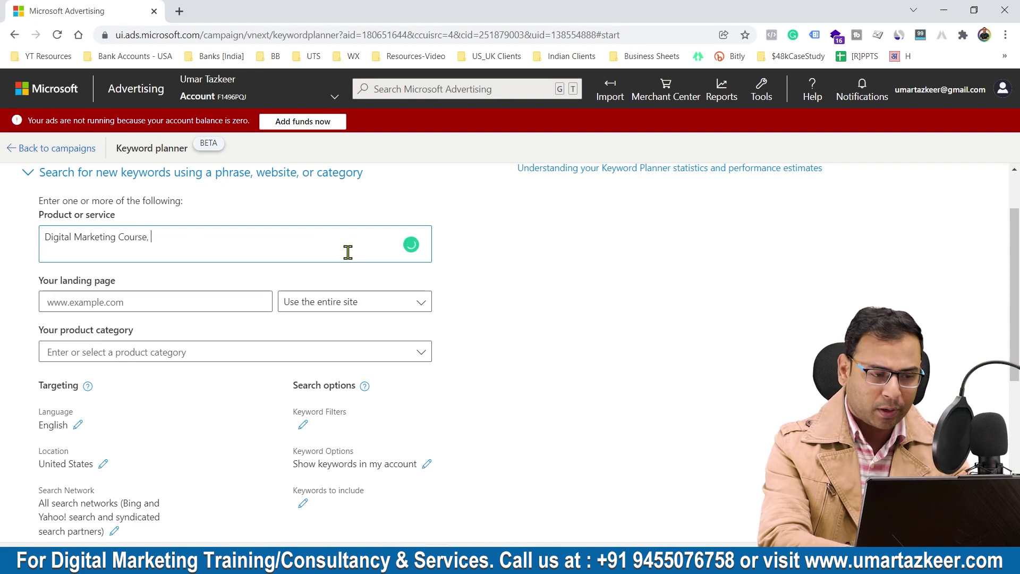
text( Online )
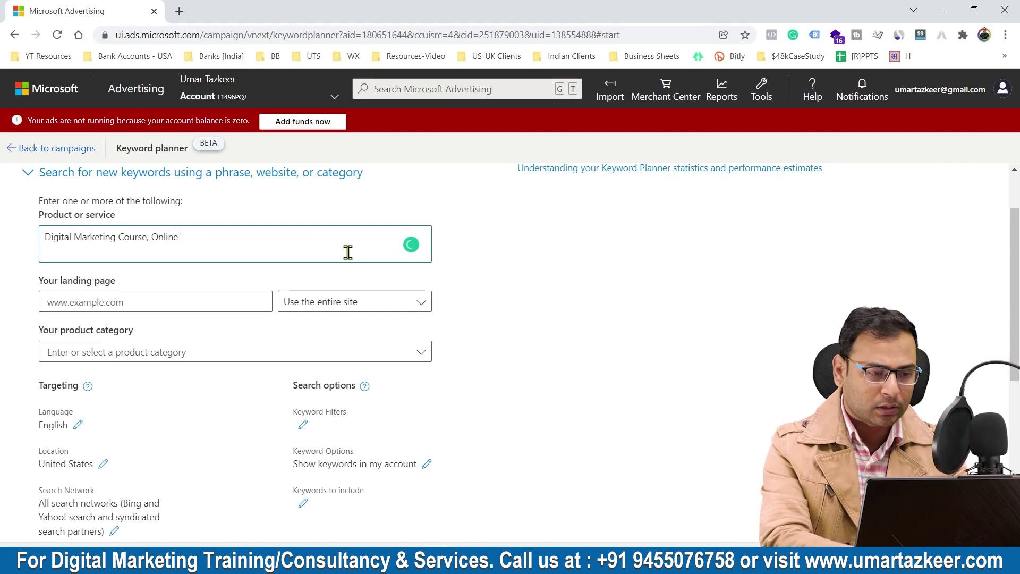
text(Marketing Course,)
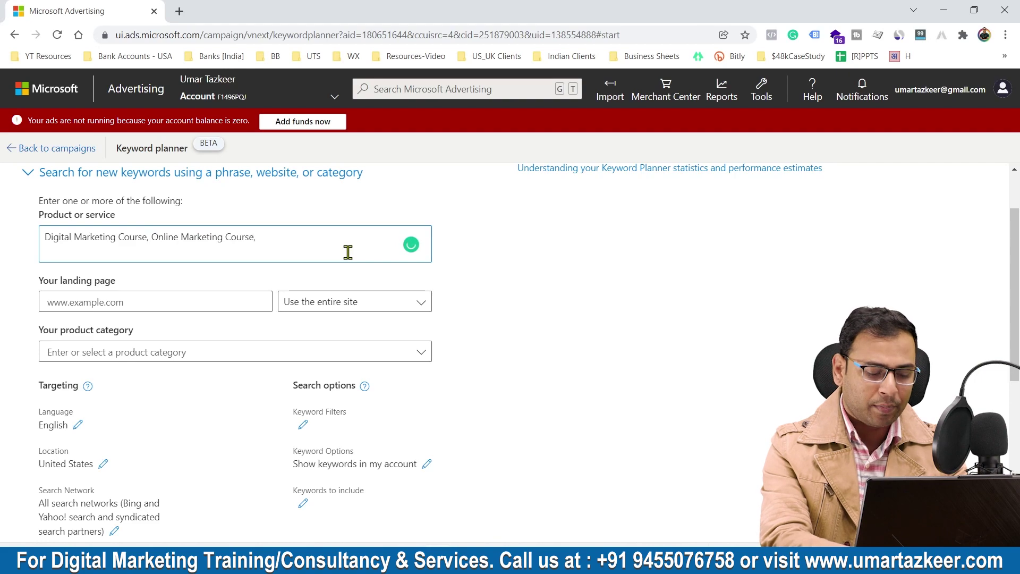
text( Digital Marketing )
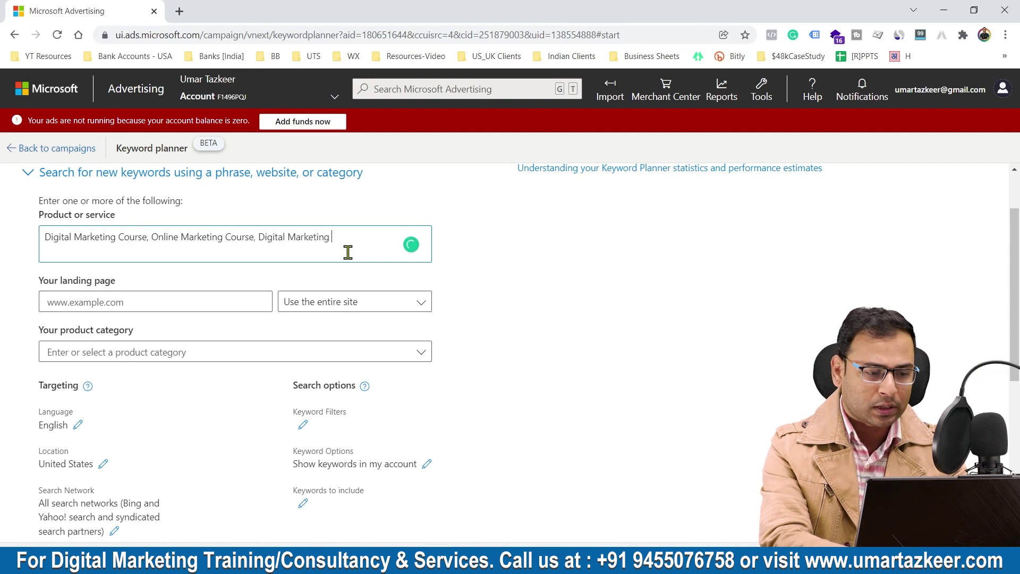
text(Training)
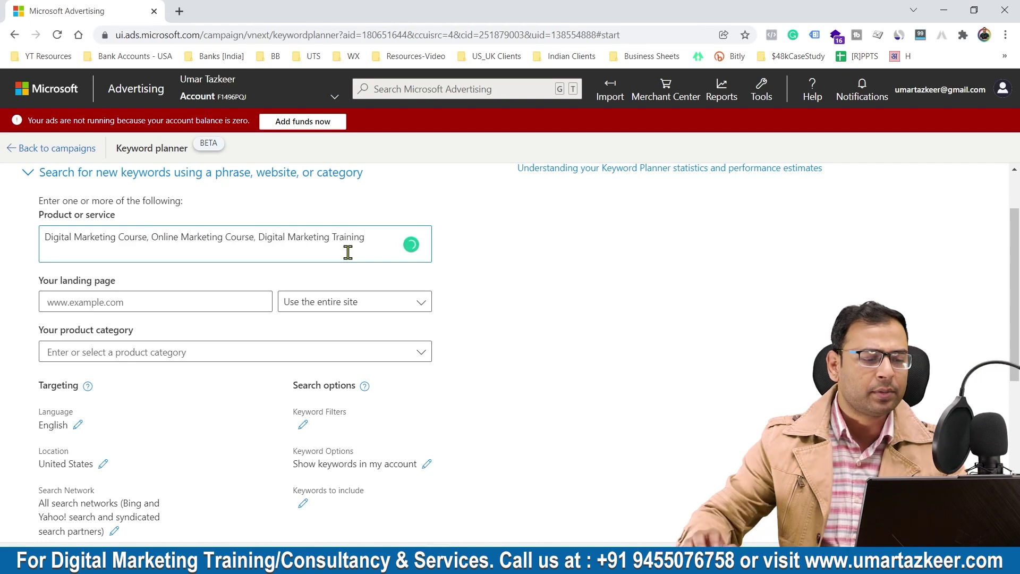
click(170, 243)
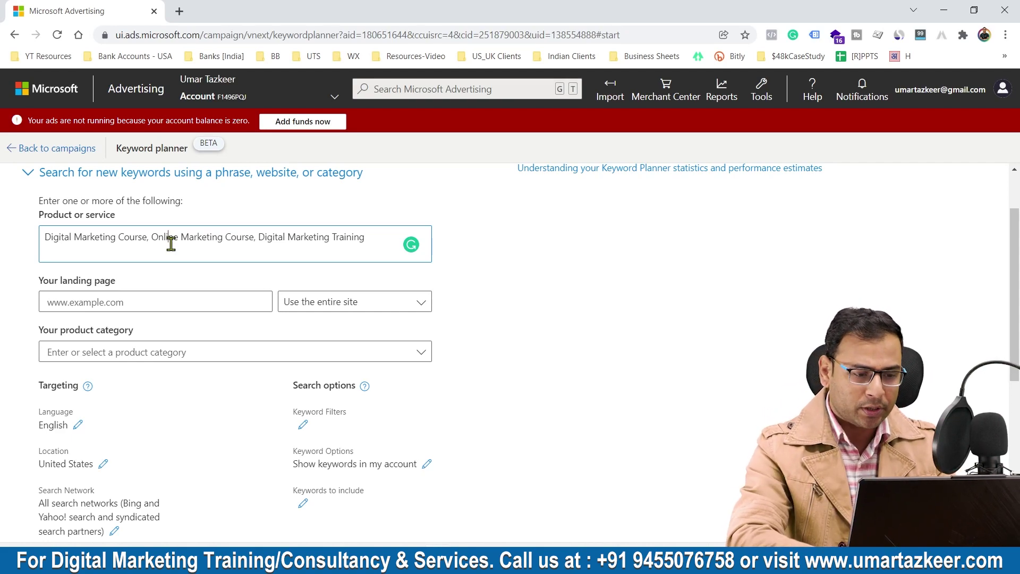
Step: Examine the location targeting settings and the search network choices
scroll(478, 369, down, 3)
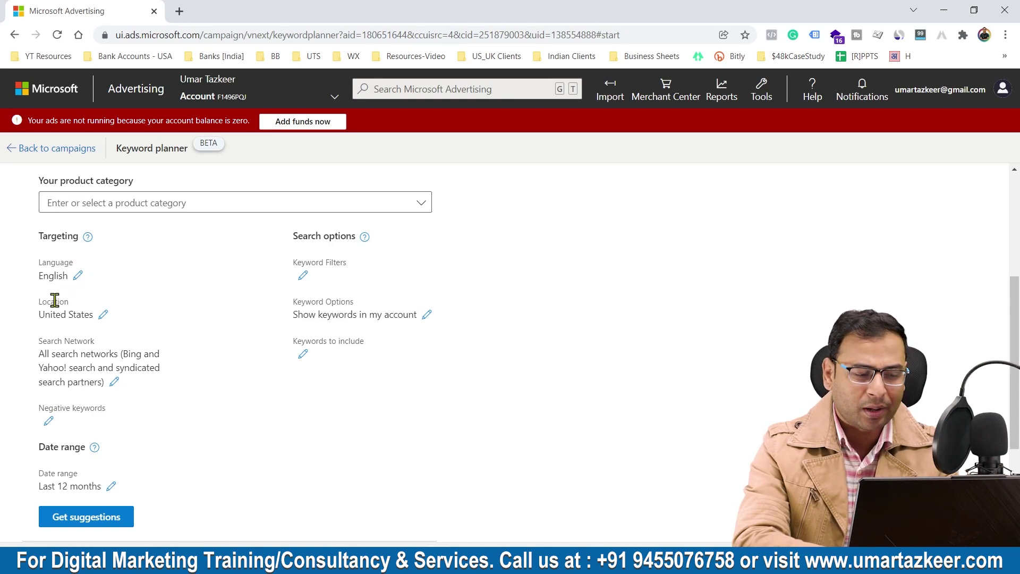
click(97, 316)
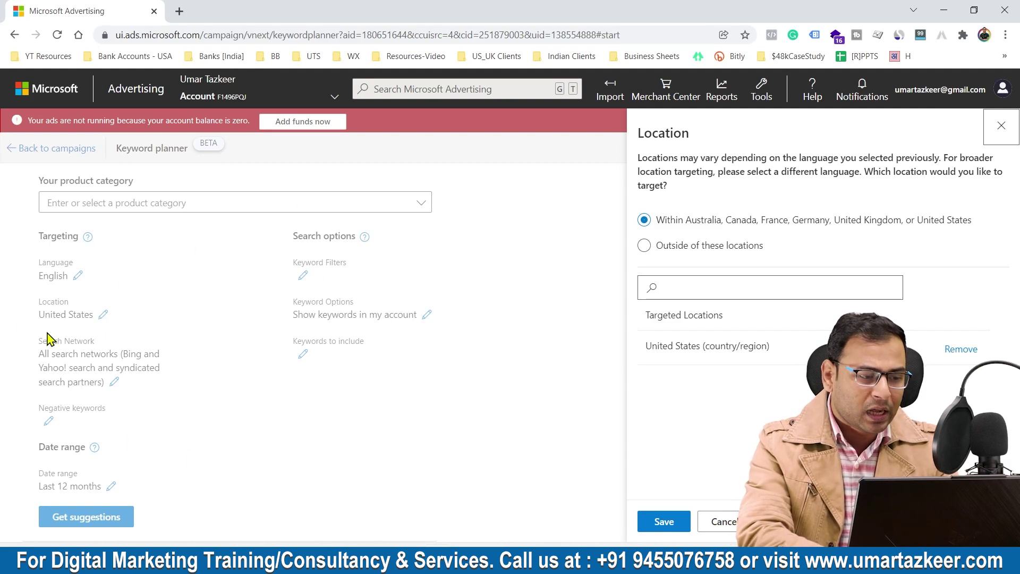
click(1001, 126)
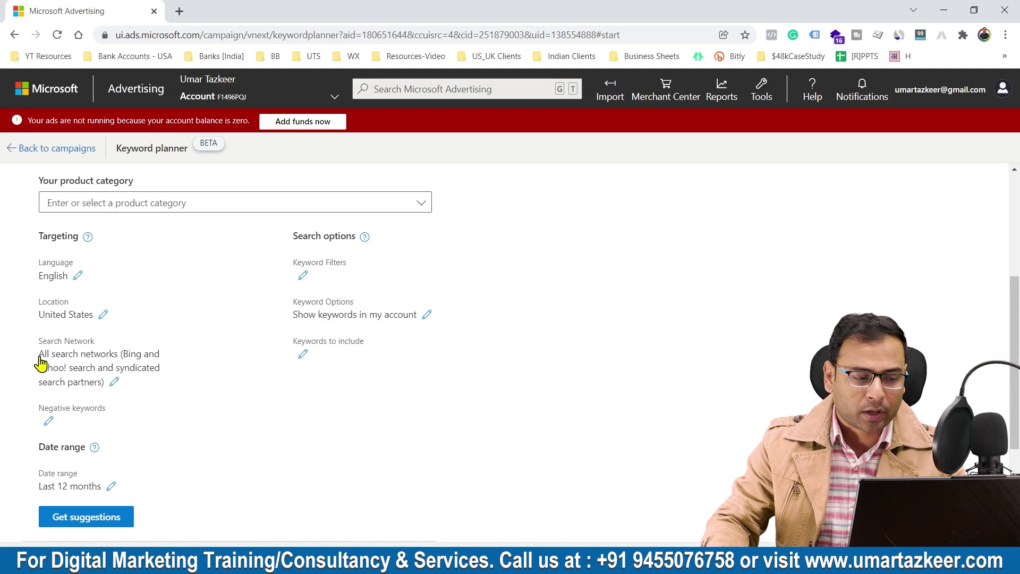
click(114, 382)
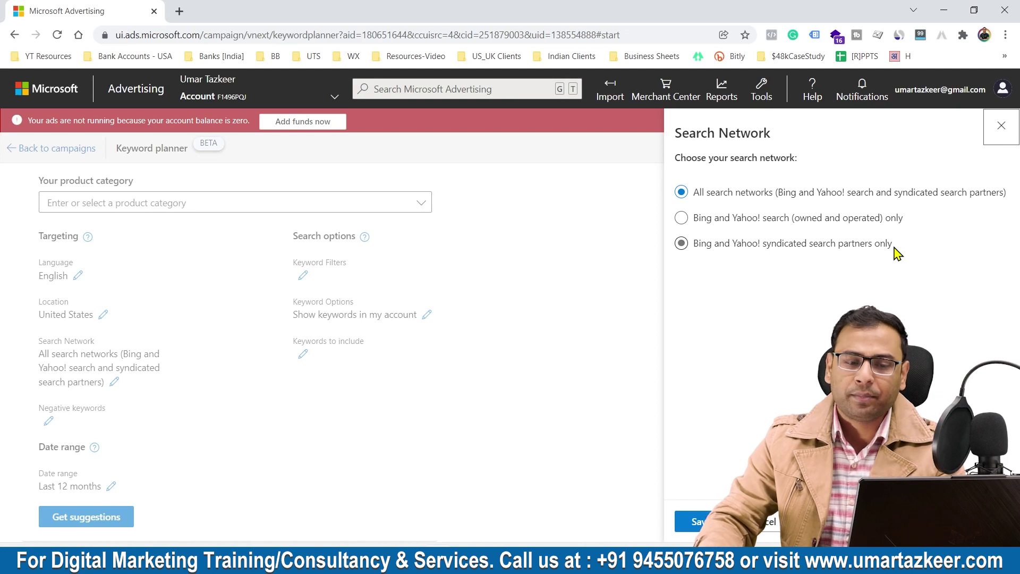
click(1012, 127)
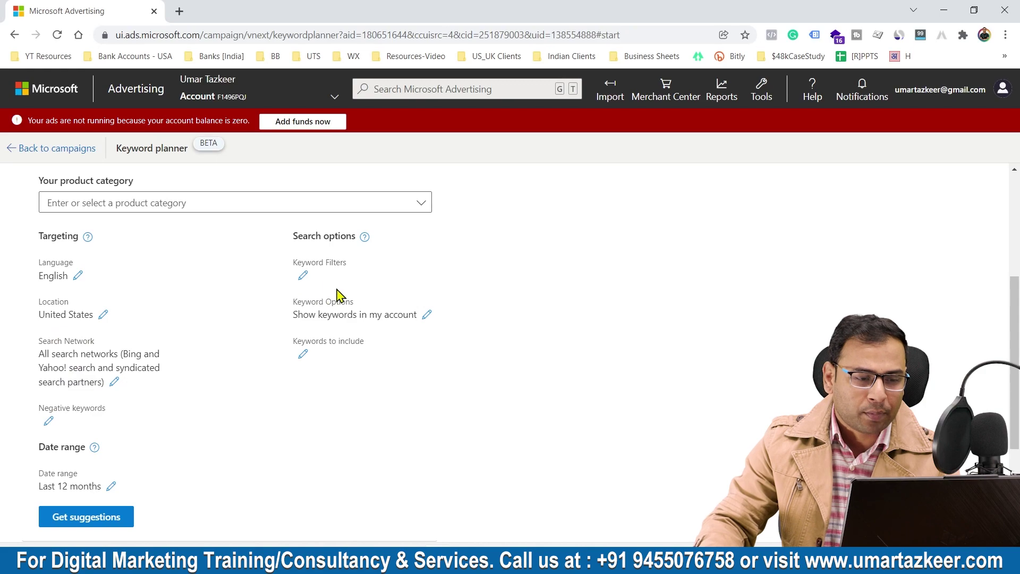
Step: Try a keyword filter of at least 100 average monthly searches and clear the value
click(307, 275)
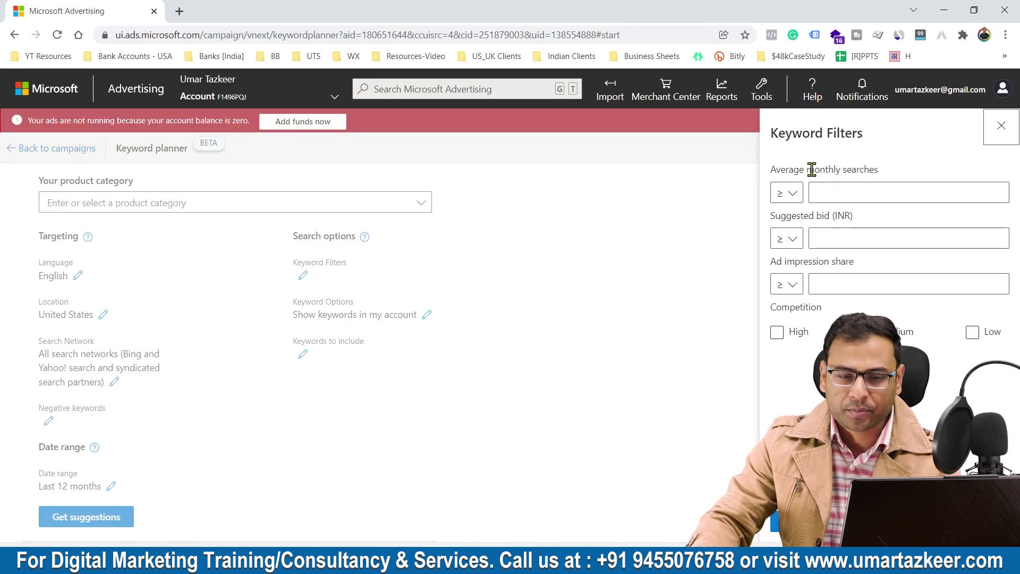
drag(798, 169, 918, 173)
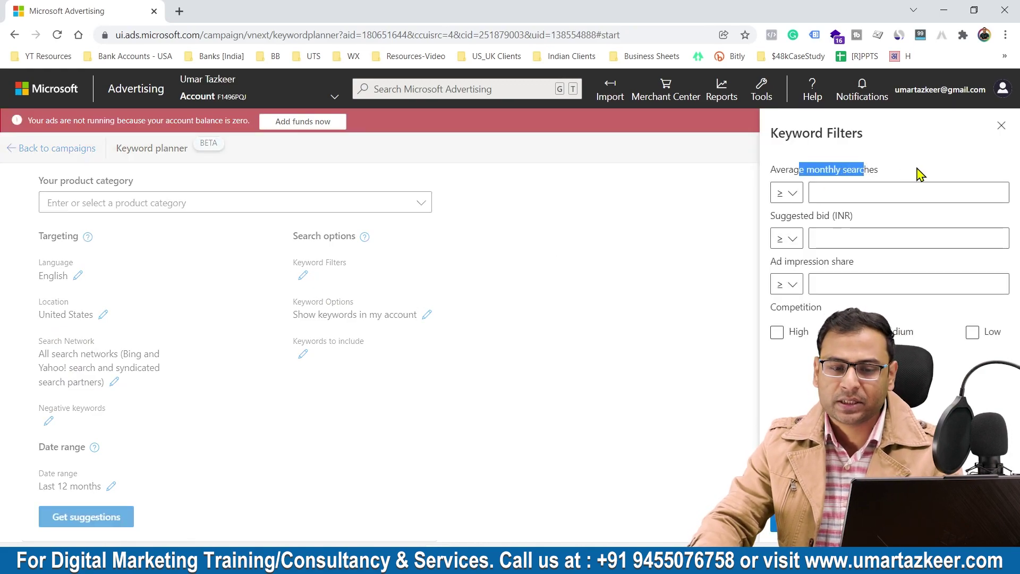
click(904, 189)
click(906, 187)
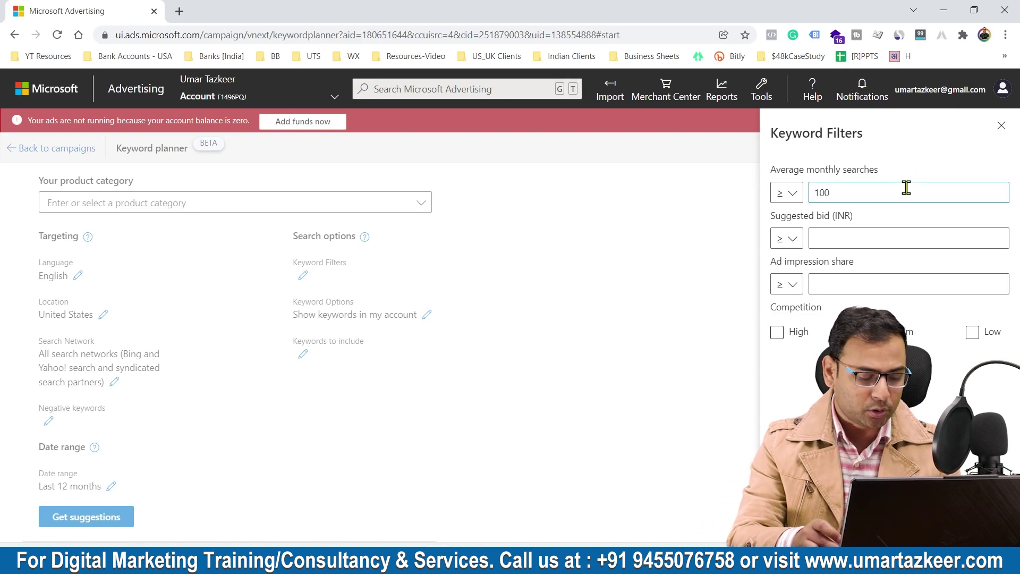
key(ctrl+a)
key(BackSpace)
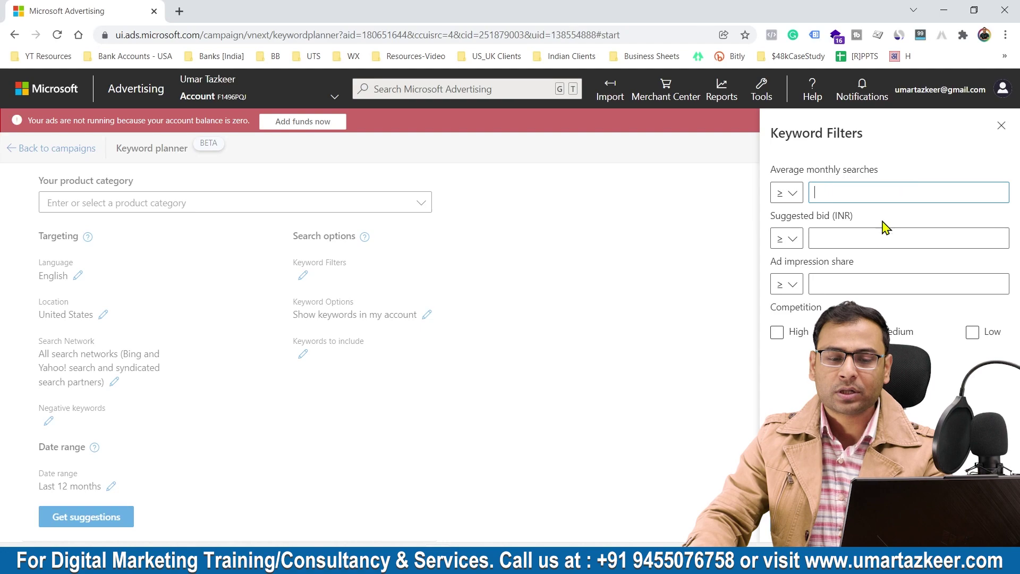
Step: Try a keyword filter for suggested bids of at most 20 INR, clear the value and close the filters
click(794, 239)
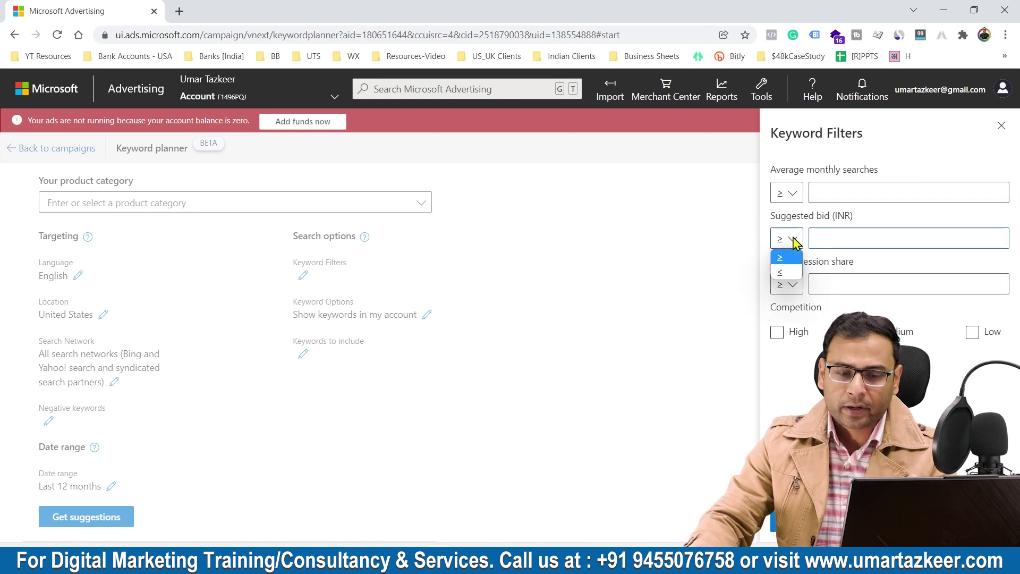
click(792, 272)
click(844, 234)
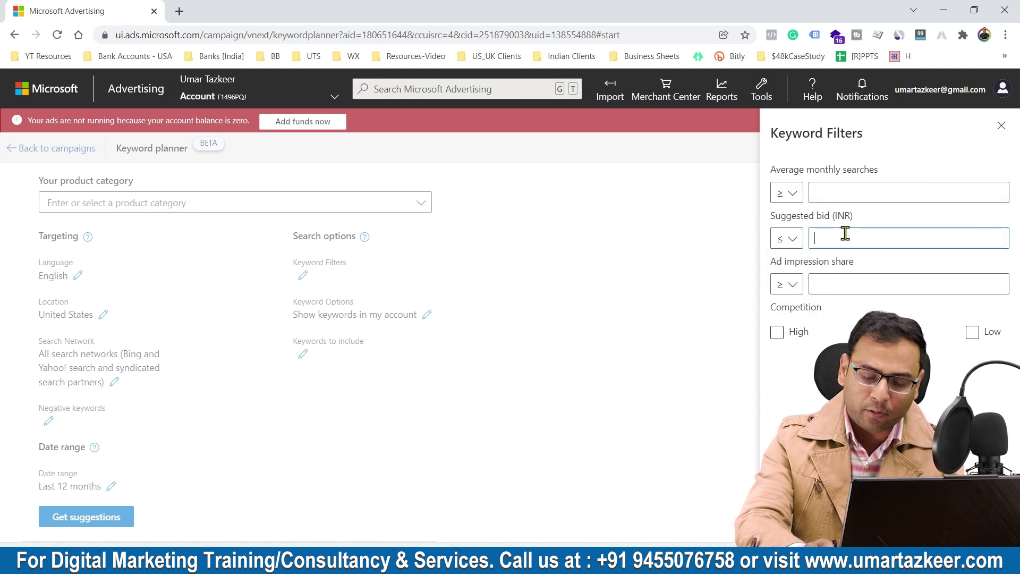
text(38)
key(ctrl+a)
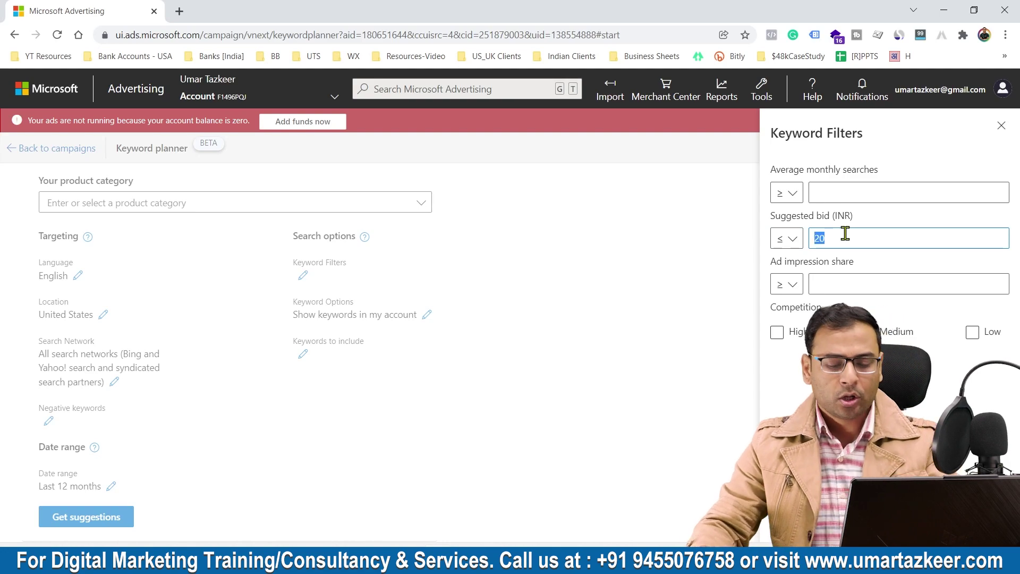
key(BackSpace)
click(667, 234)
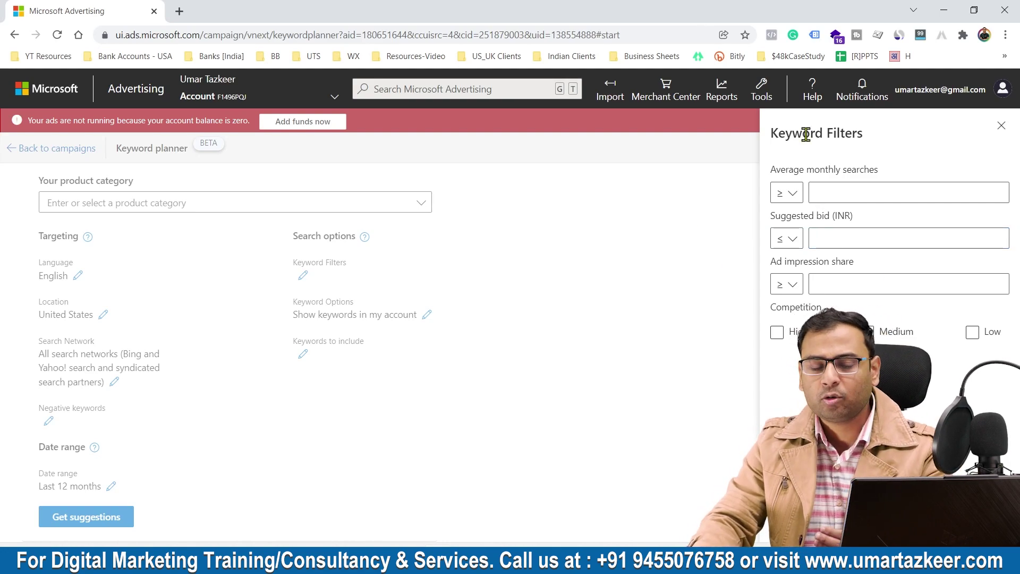
click(1001, 126)
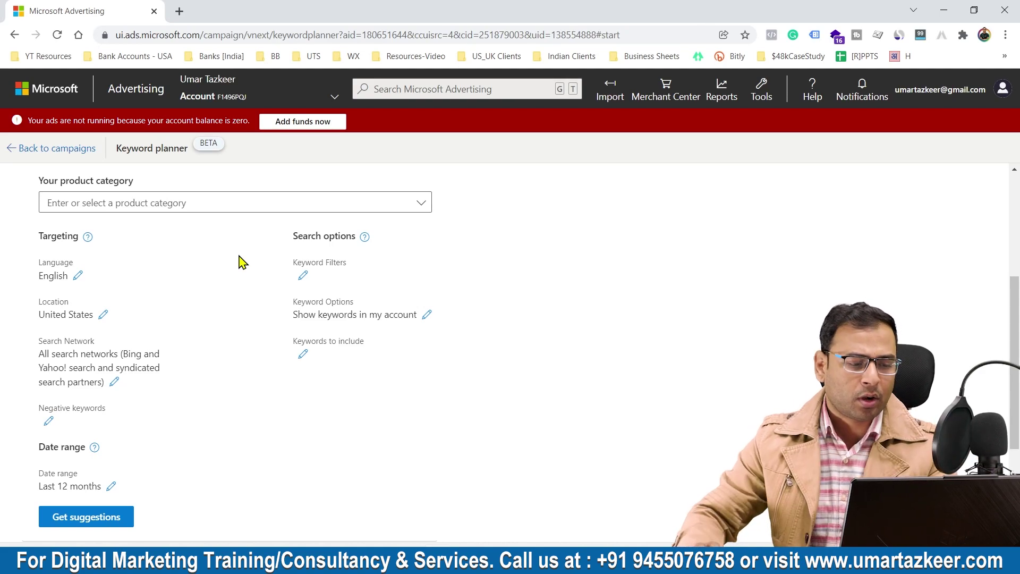
Step: Try "Digital mar" as a term for the keywords to include, clear it and close the setting
scroll(266, 329, down, 1)
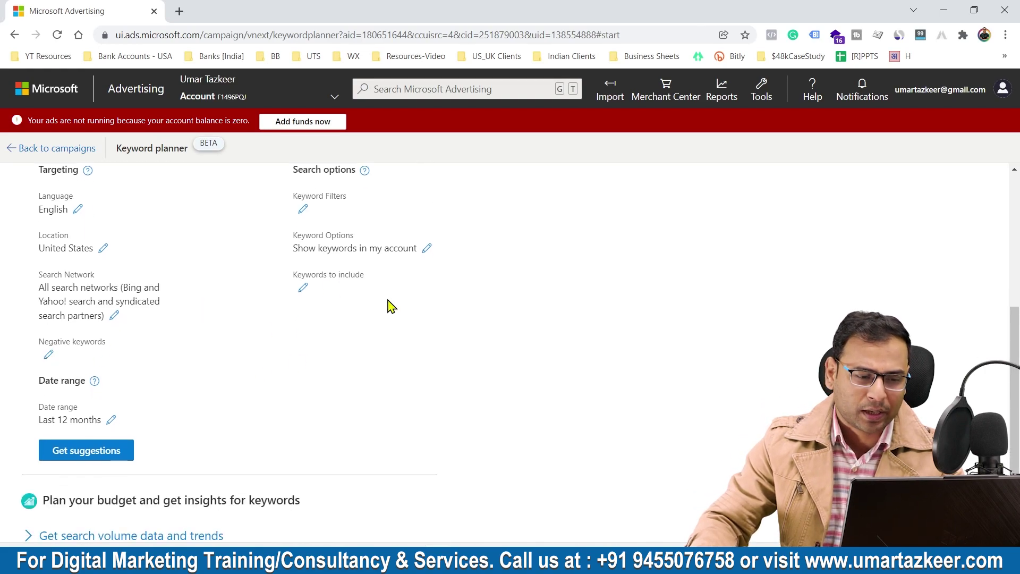
click(302, 288)
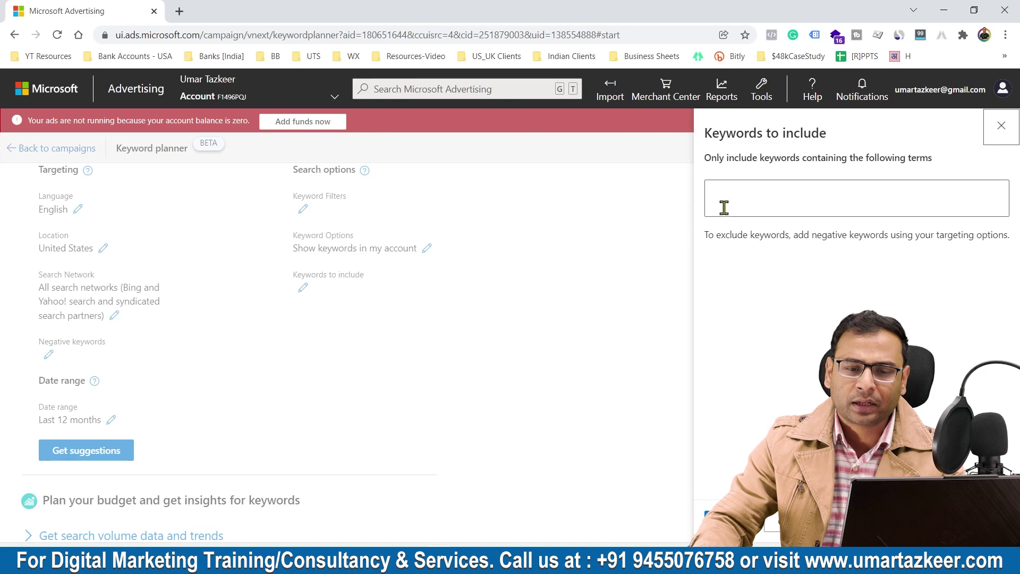
click(738, 194)
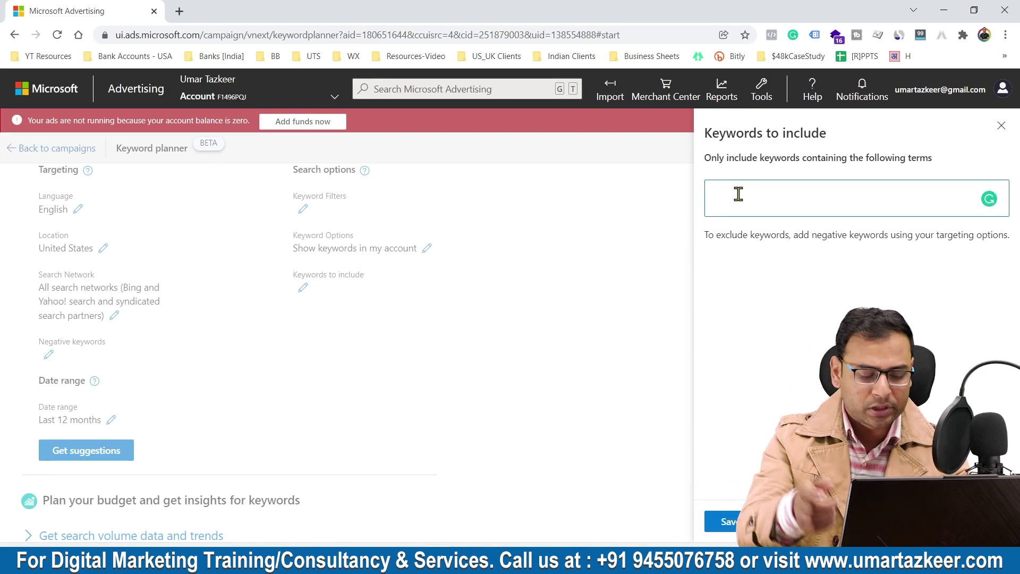
text(Digital mar)
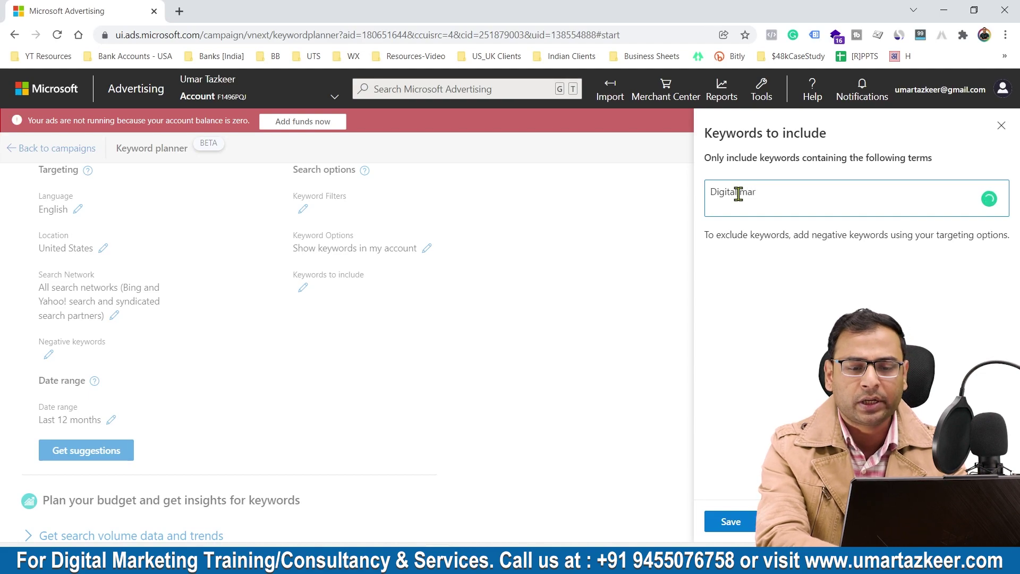
key(ctrl+a)
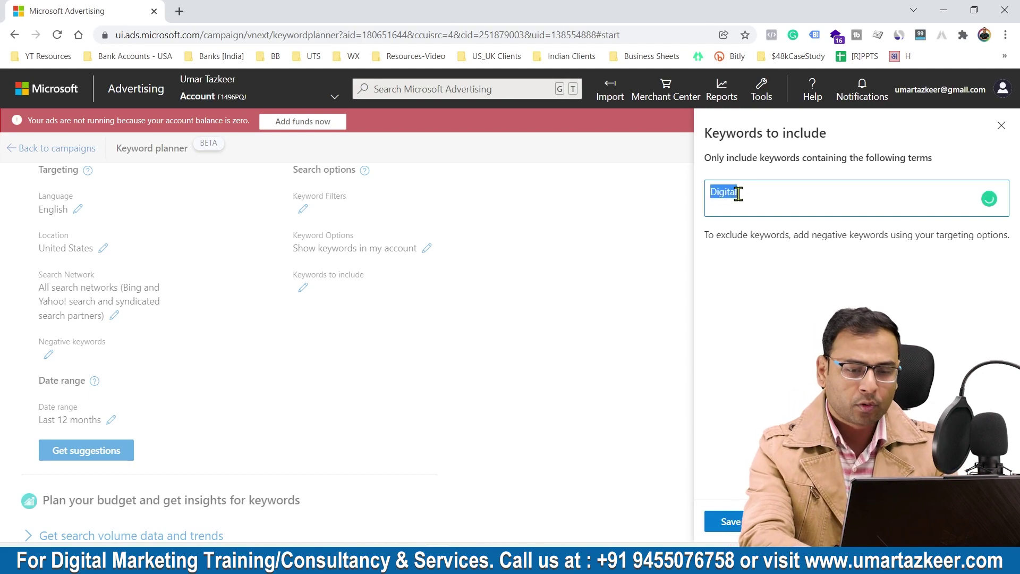
key(BackSpace)
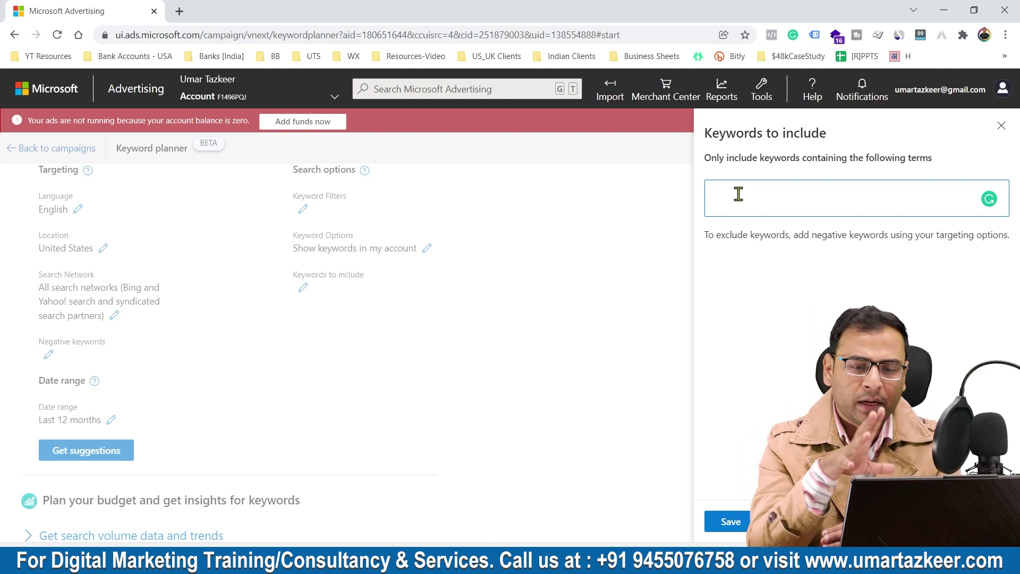
click(1001, 125)
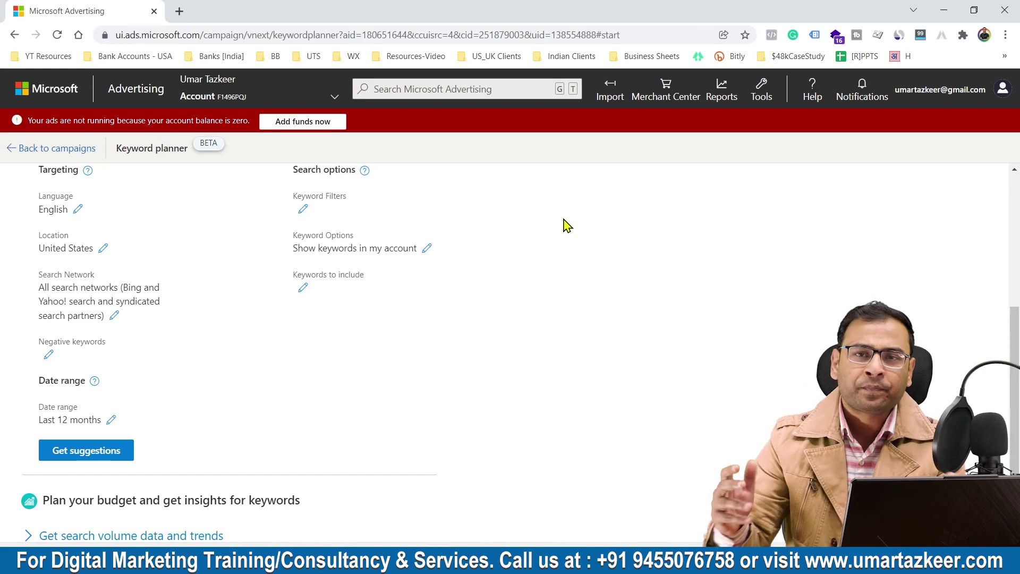
Step: Examine the start and end month choices of the date range setting and close it unchanged
scroll(362, 325, down, 3)
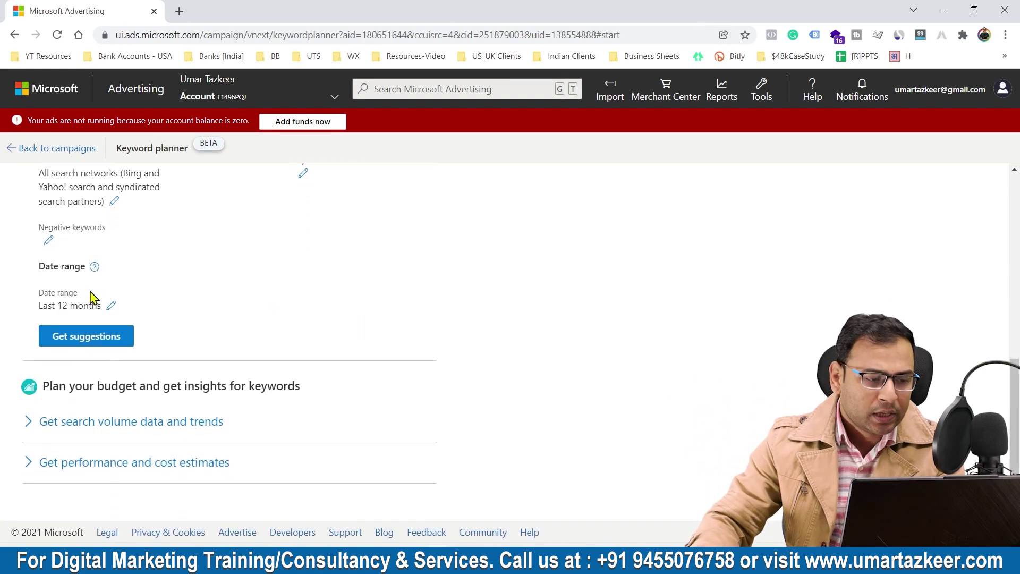
click(111, 305)
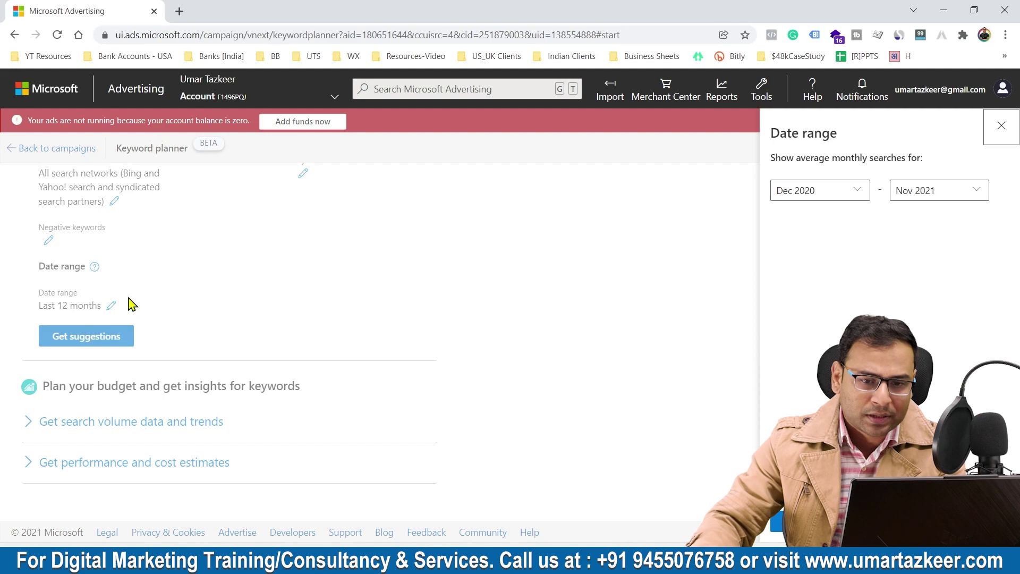
click(940, 189)
click(816, 194)
click(624, 206)
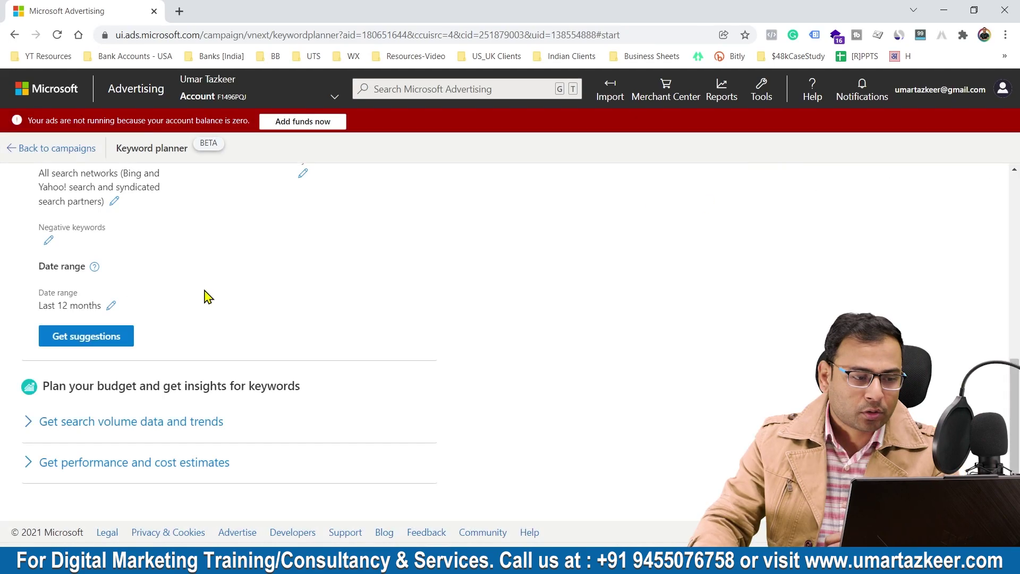
Step: Get the suggestions for the entered products or services and look over the search volume trends
click(108, 340)
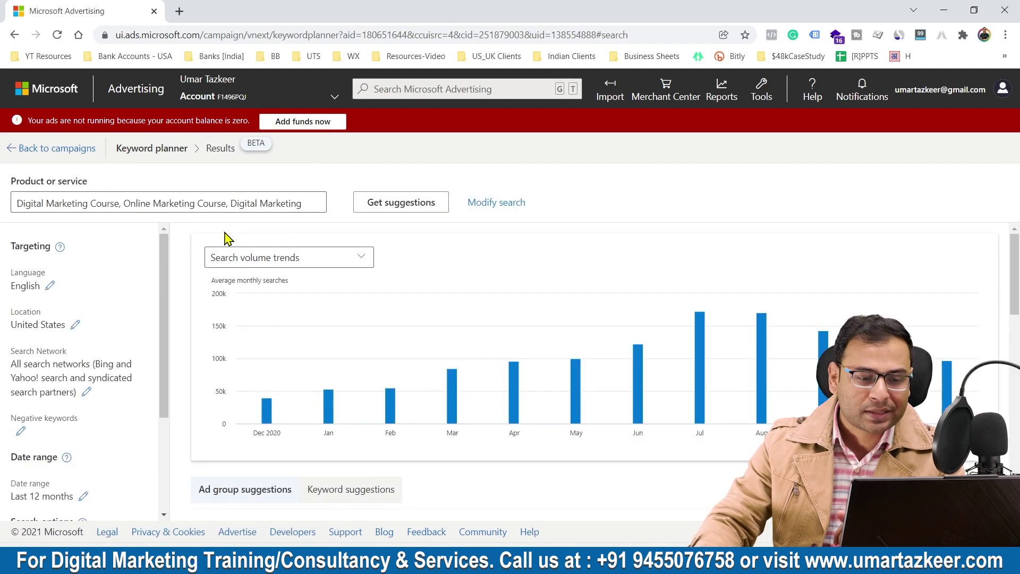
scroll(608, 256, down, 5)
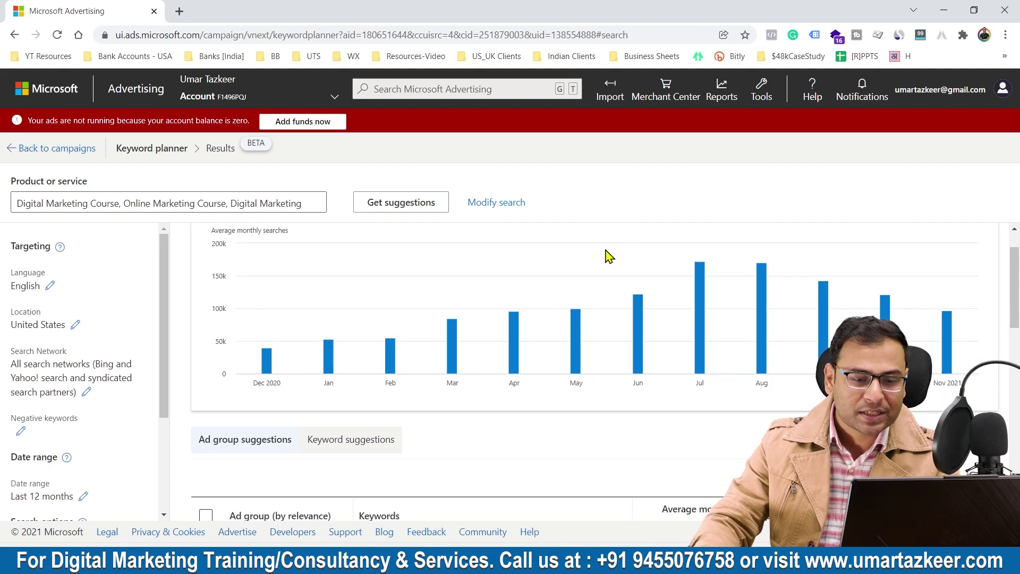
scroll(489, 387, up, 3)
mouse_move(518, 308)
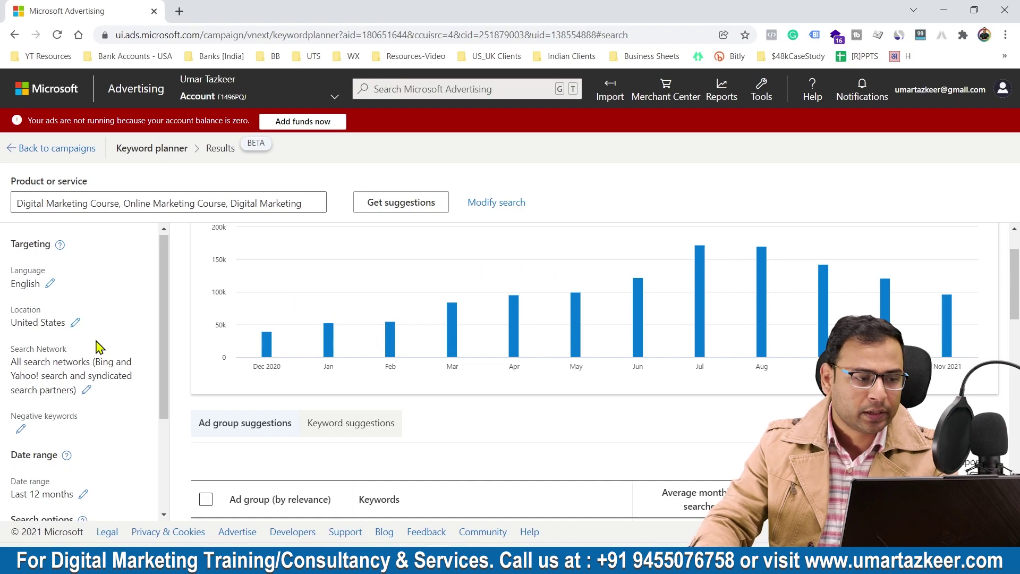
scroll(106, 404, down, 2)
scroll(109, 420, up, 2)
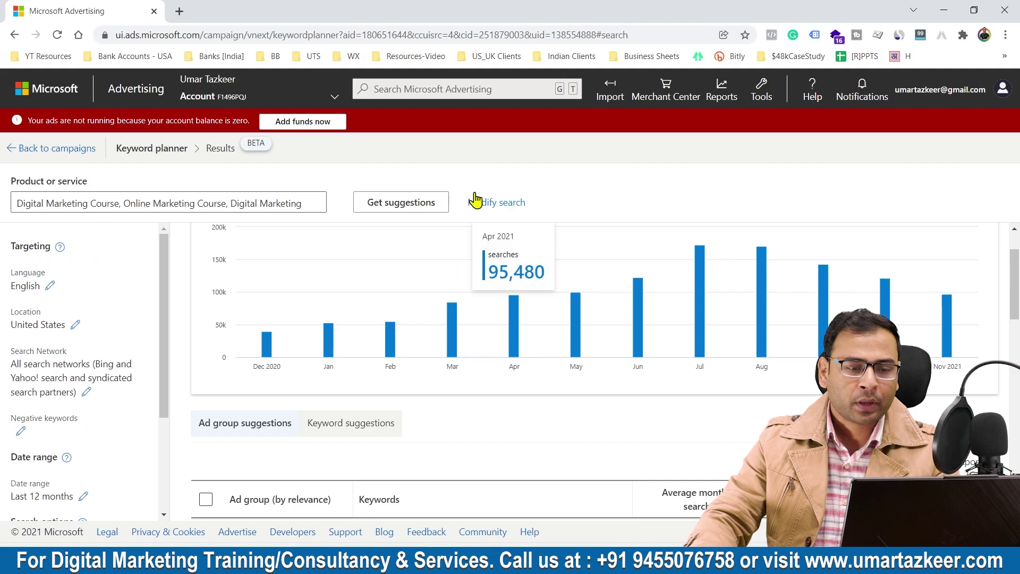
Step: Check the options offered for modifying the search, close them and inspect the monthly search volume chart
click(492, 208)
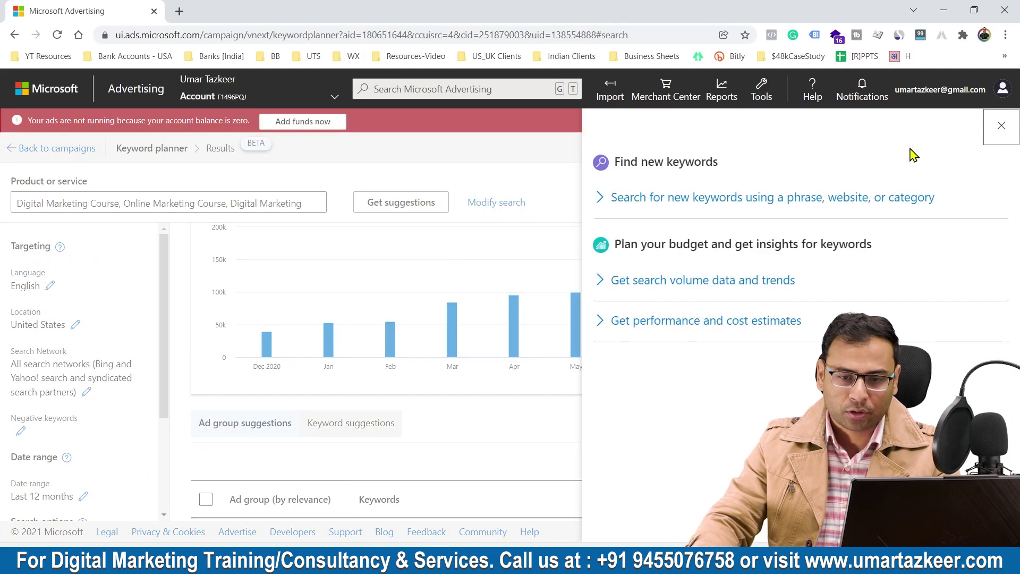
click(991, 127)
mouse_move(448, 296)
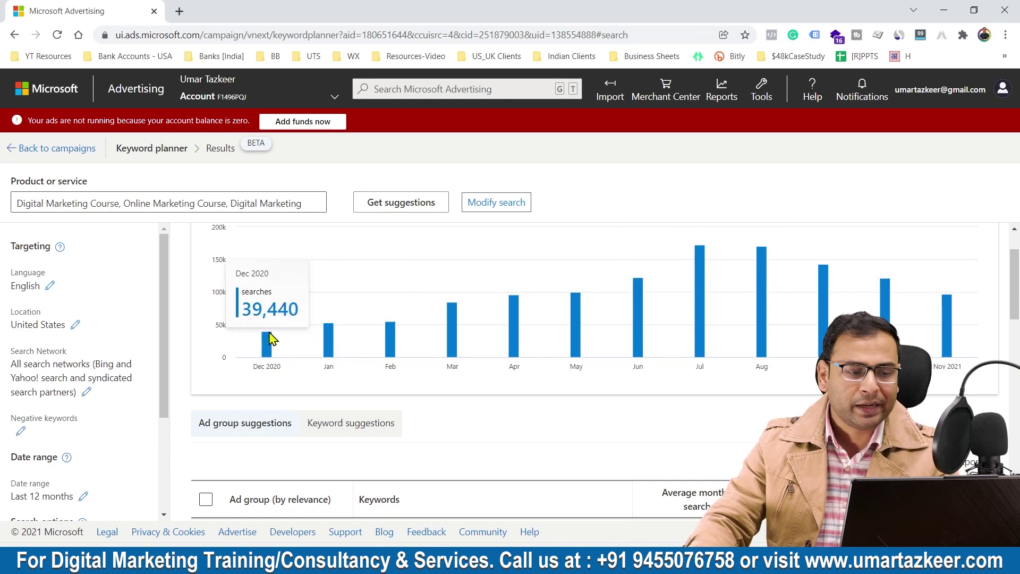
Step: Review the suggested ad groups with their keywords, average monthly searches and competition
scroll(497, 388, down, 3)
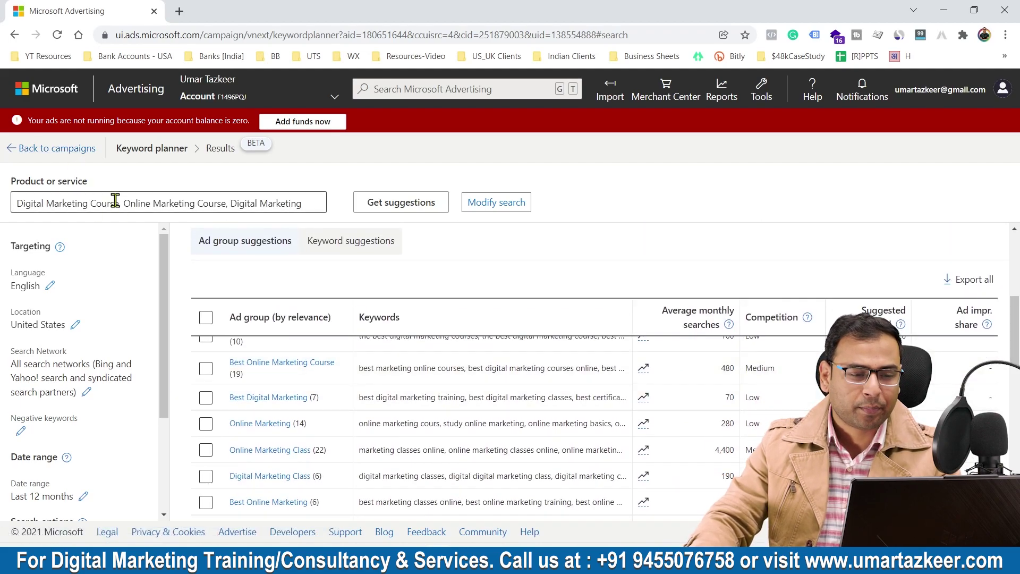
scroll(341, 410, up, 3)
scroll(524, 370, down, 3)
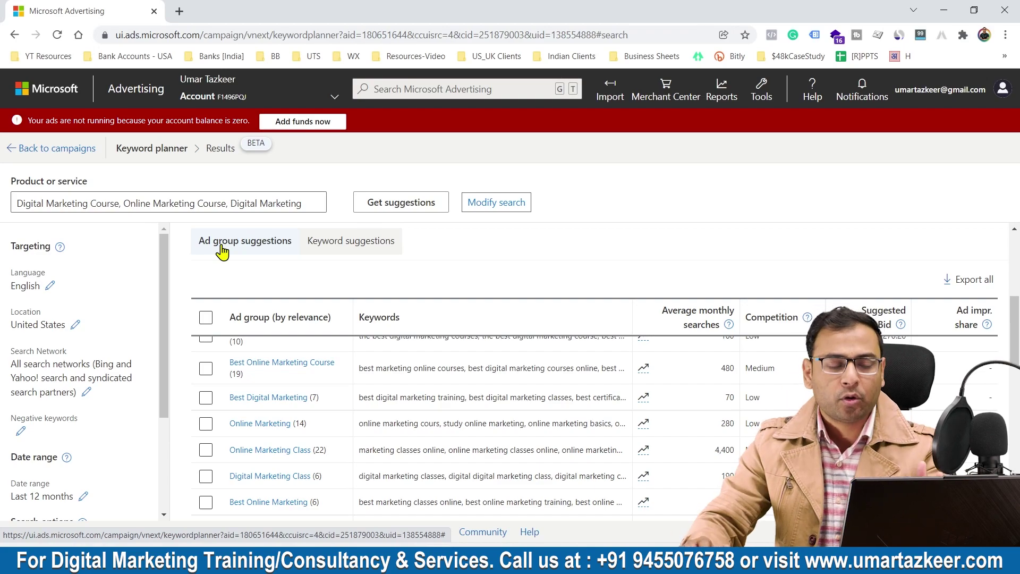
scroll(356, 381, up, 3)
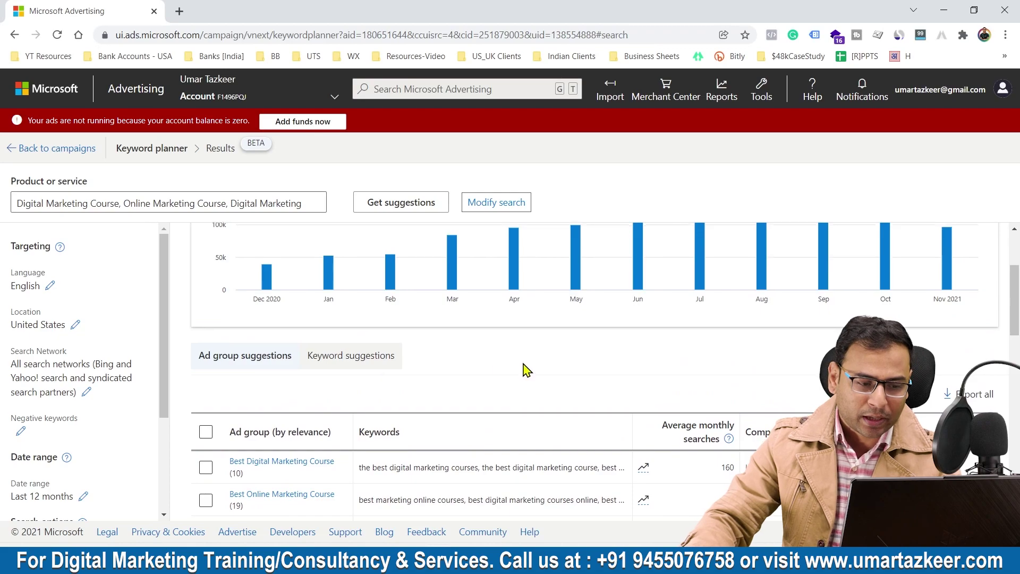
scroll(371, 404, down, 2)
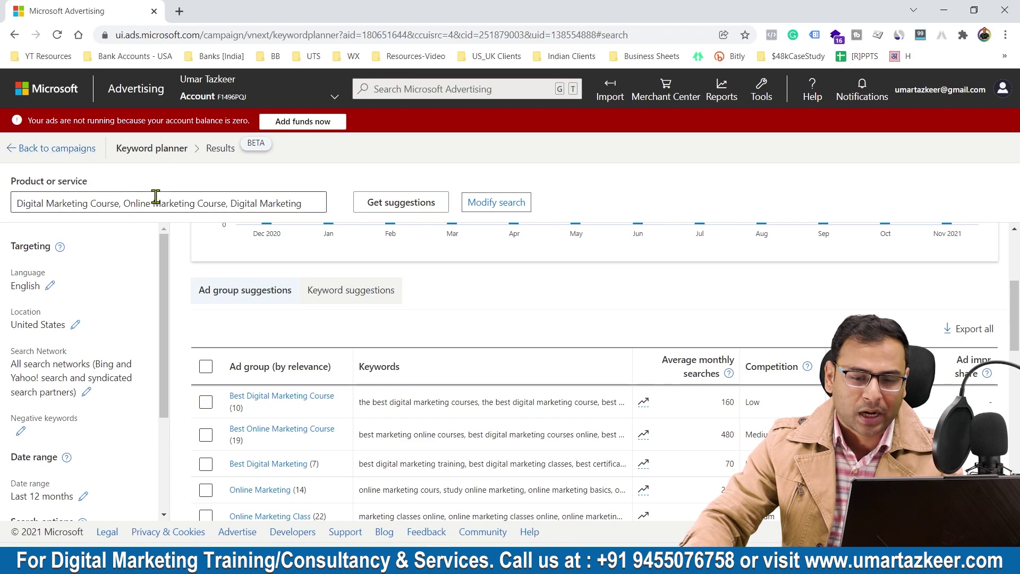
Step: Open the "Best Digital Marketing Course" ad group, examine its suggested keywords and return to the ad group suggestions
click(282, 397)
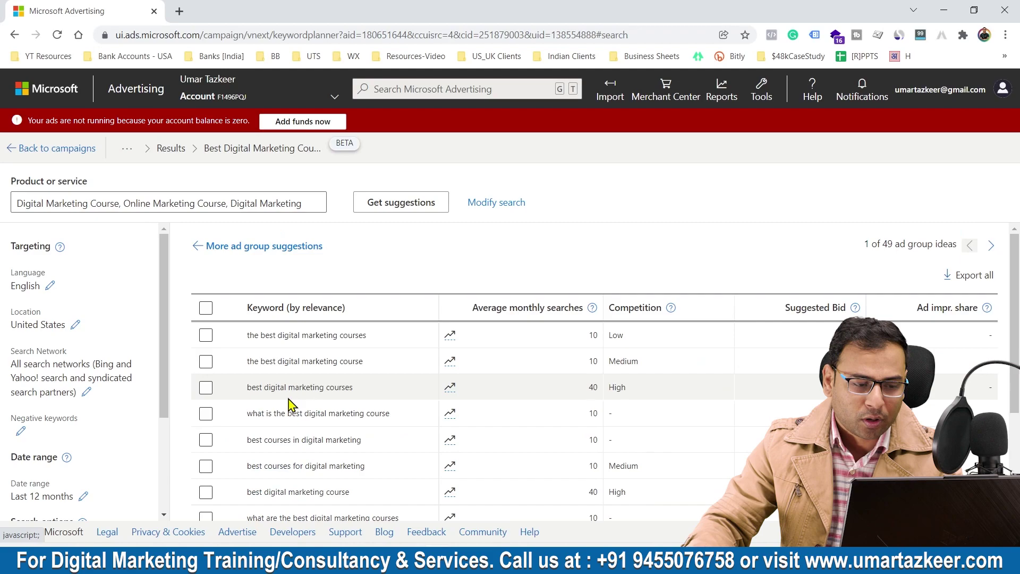
scroll(333, 406, down, 5)
scroll(329, 406, up, 5)
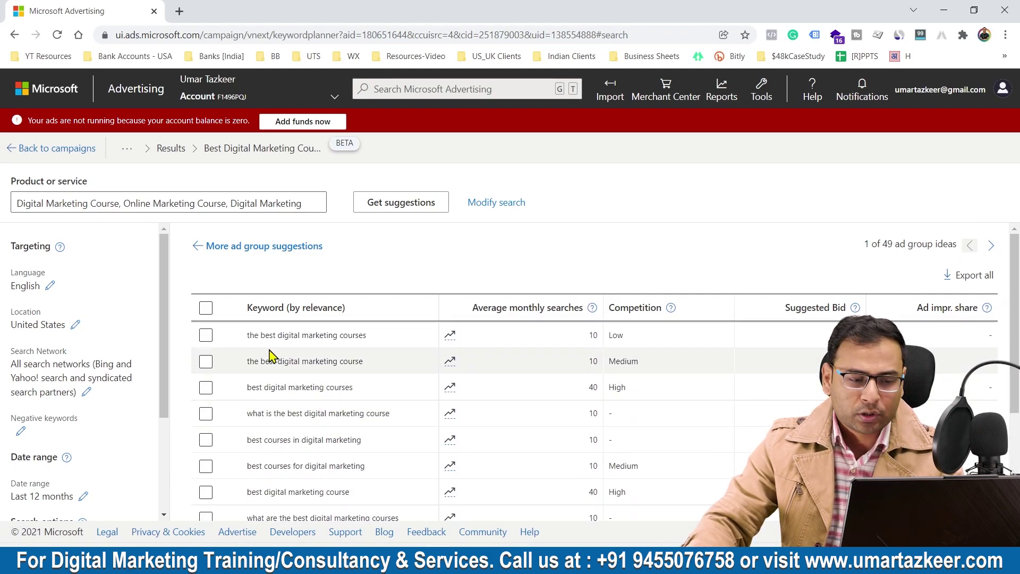
drag(244, 335, 368, 335)
drag(246, 361, 363, 361)
drag(245, 387, 332, 387)
click(352, 396)
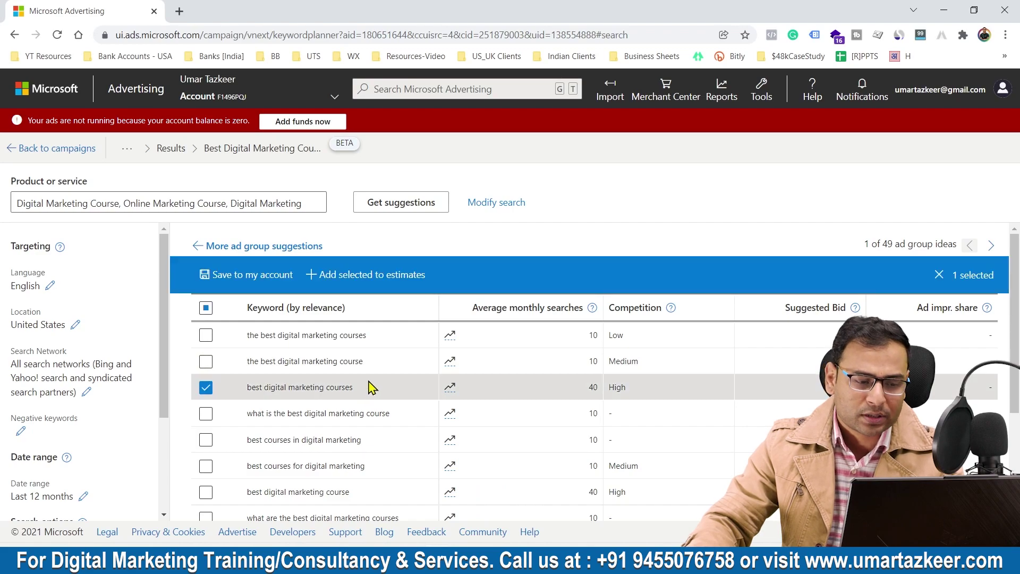
scroll(313, 392, down, 2)
scroll(298, 356, up, 3)
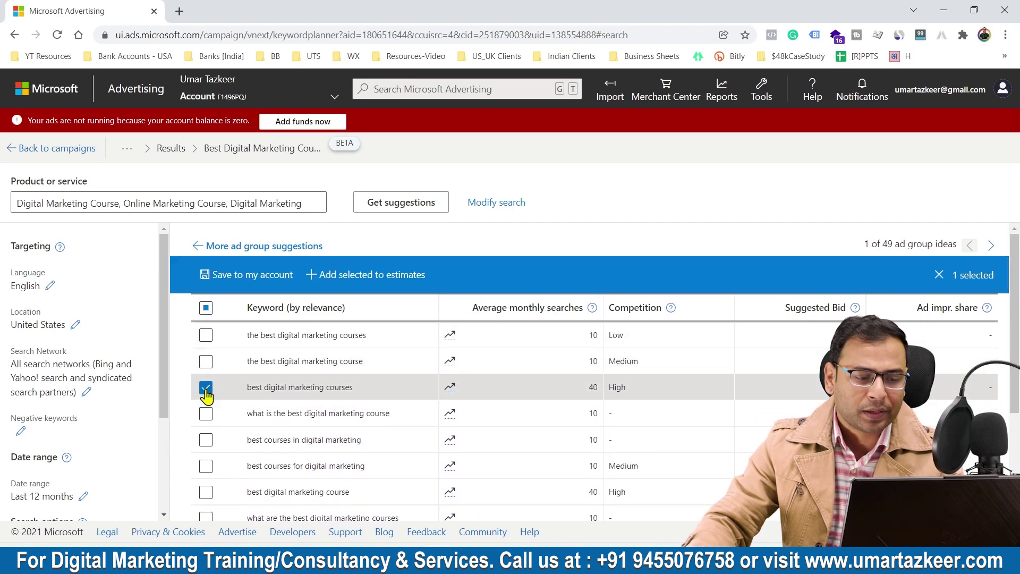
click(207, 387)
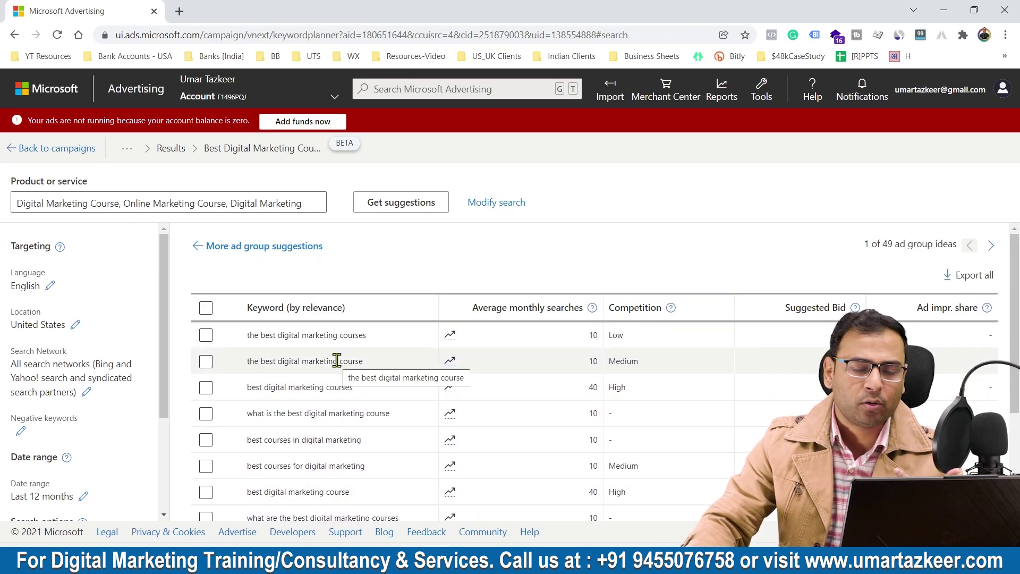
click(223, 246)
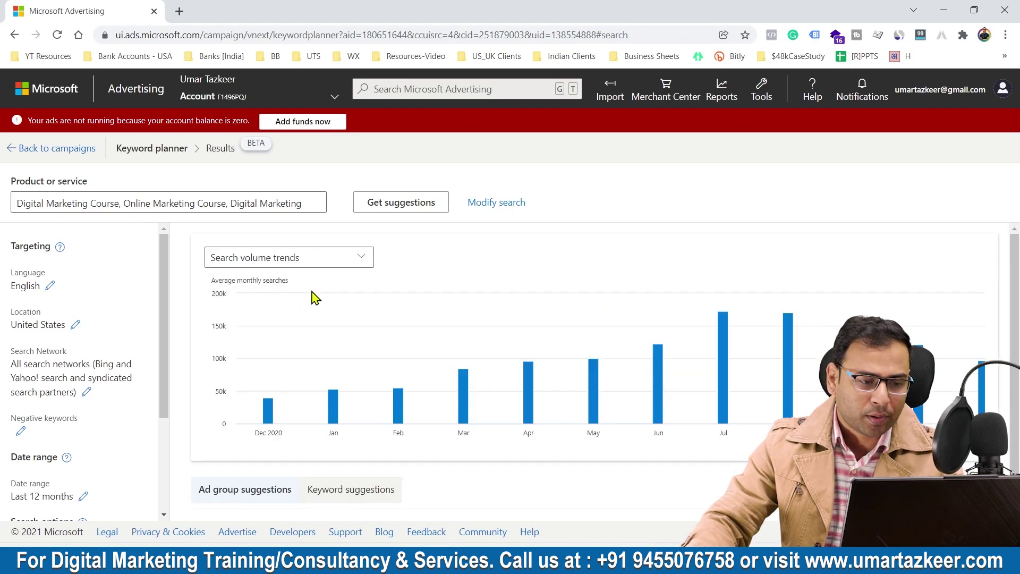
Step: Try selecting the "Best Online Marketing Course" ad group and clear the selection again
scroll(364, 420, down, 5)
click(206, 368)
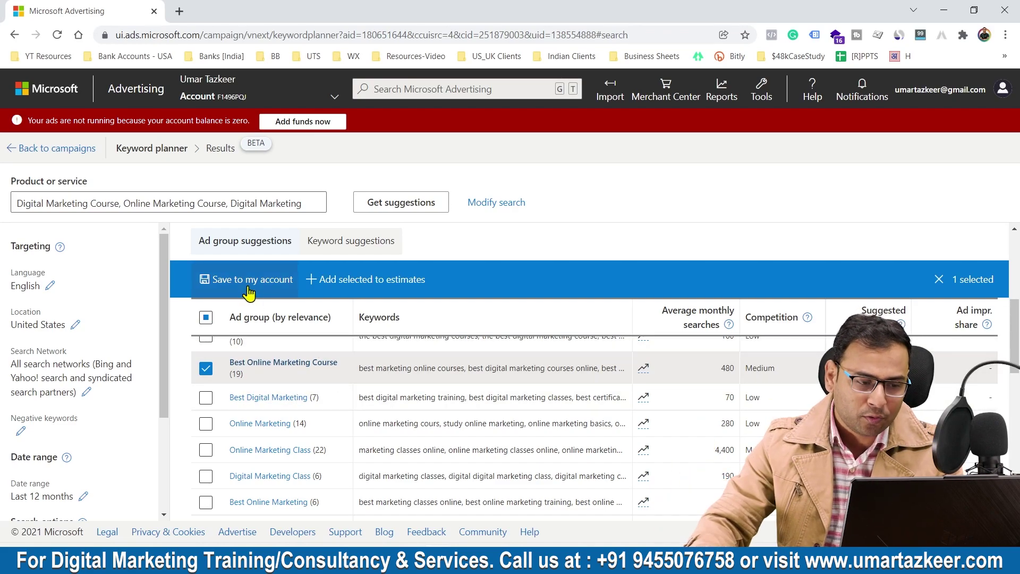
click(205, 368)
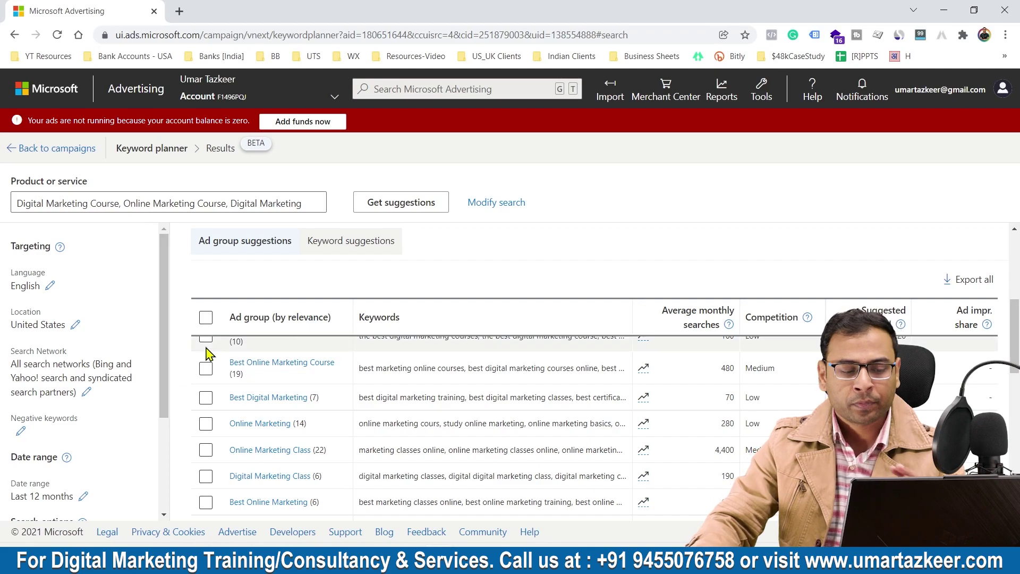
scroll(463, 424, up, 5)
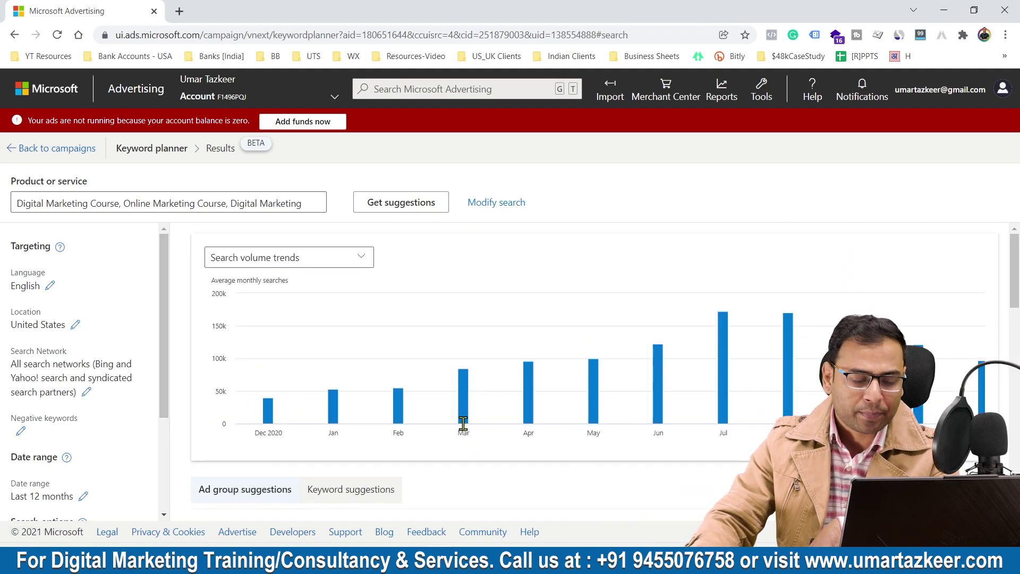
Step: Show the keyword suggestions sorted by average monthly searches from highest to lowest and review the leading keywords
scroll(478, 414, down, 4)
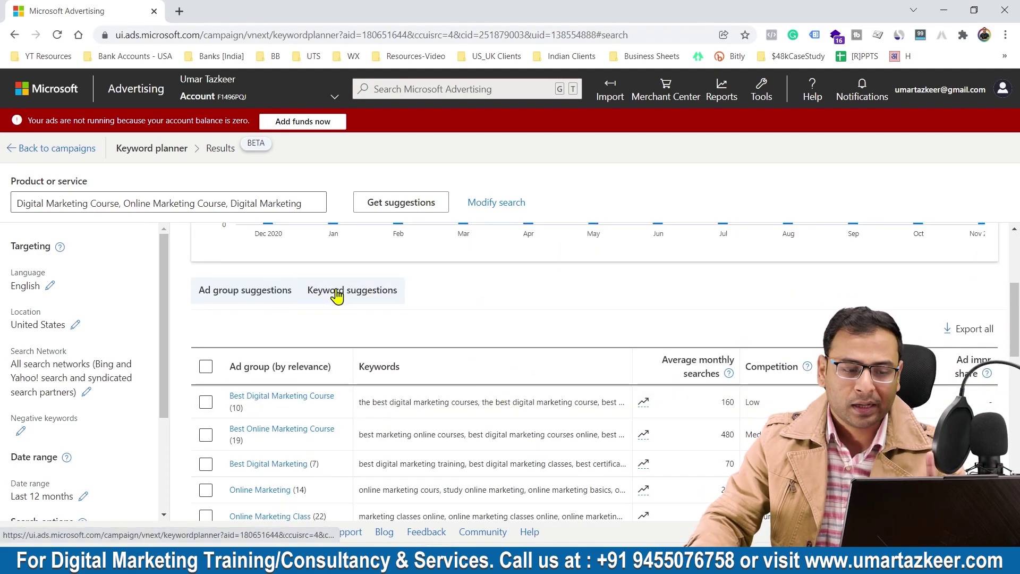
click(336, 295)
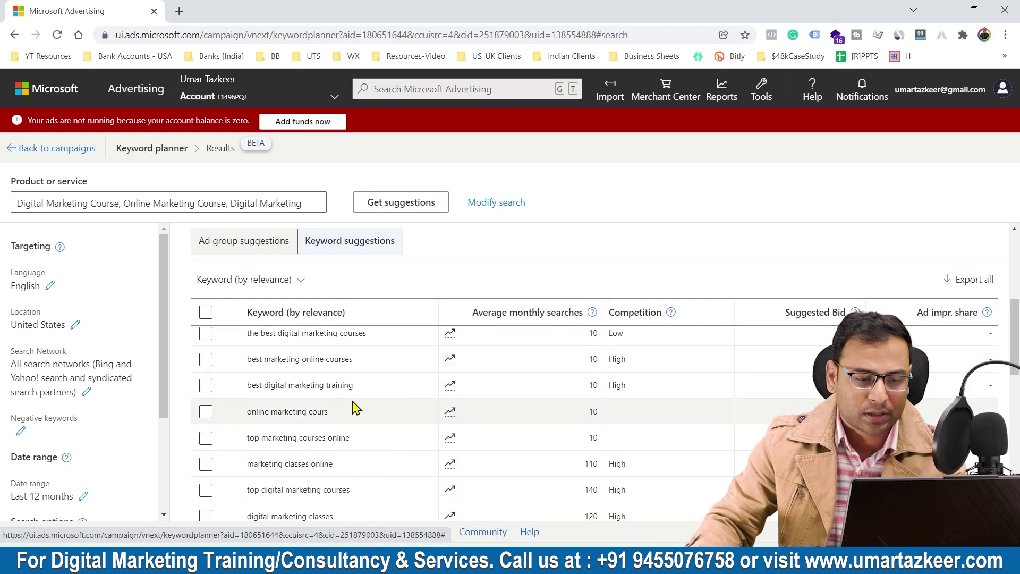
scroll(585, 340, up, 3)
scroll(565, 320, down, 3)
click(565, 314)
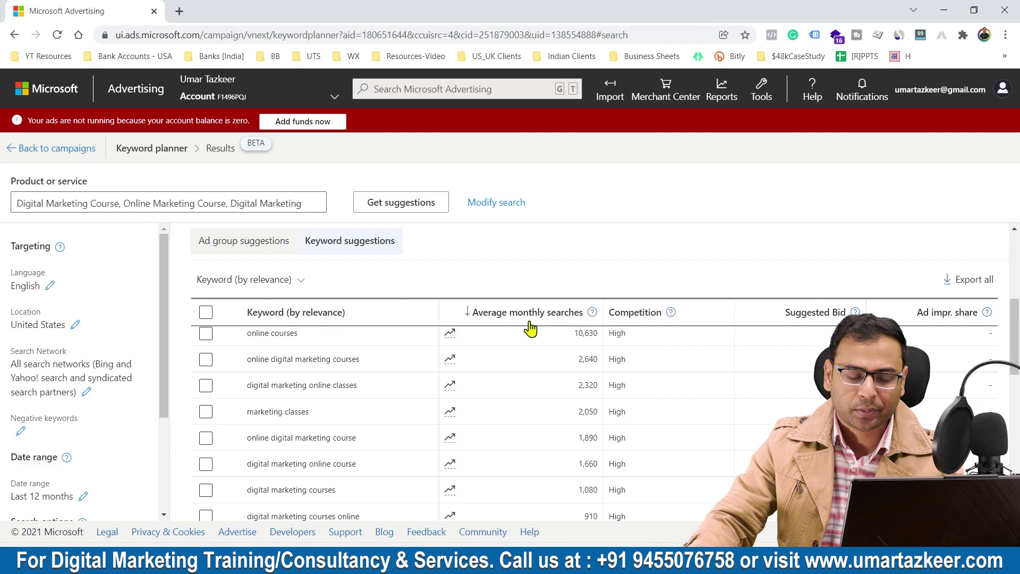
scroll(639, 323, up, 3)
scroll(645, 323, down, 3)
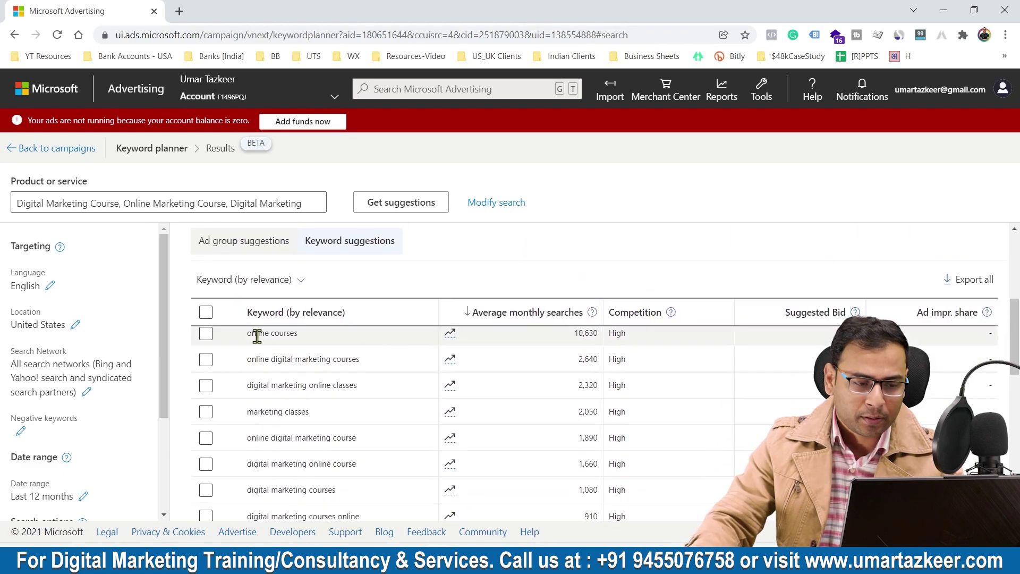
drag(258, 361, 373, 367)
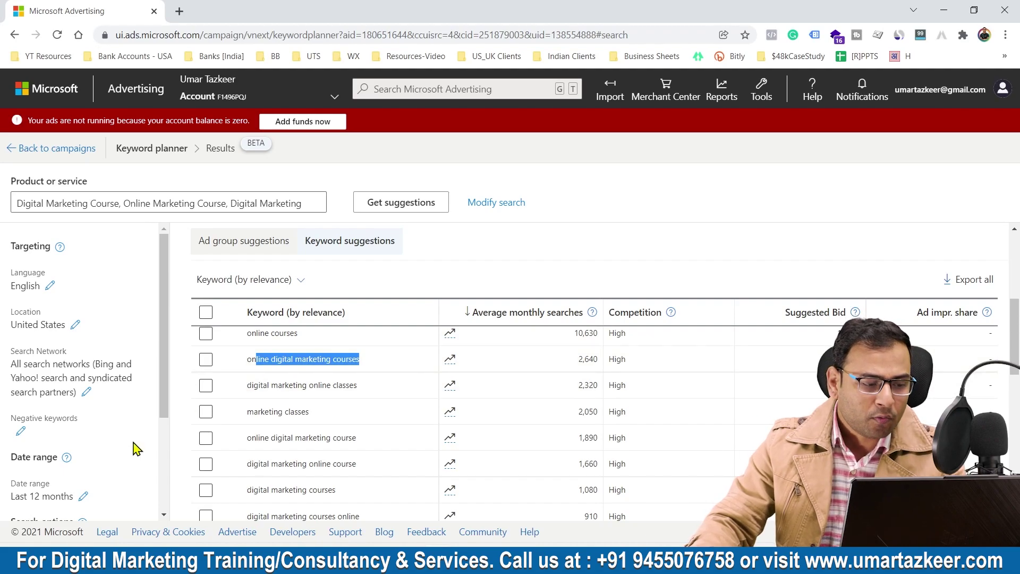
Step: Filter the keyword suggestions to average monthly searches greater than or equal to 2500
scroll(137, 448, down, 3)
click(24, 434)
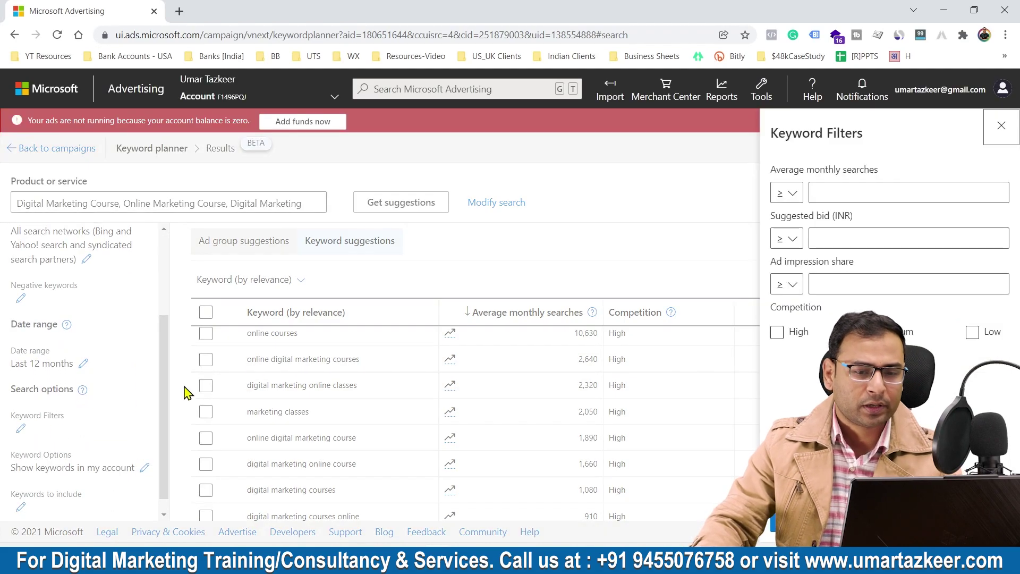
click(846, 195)
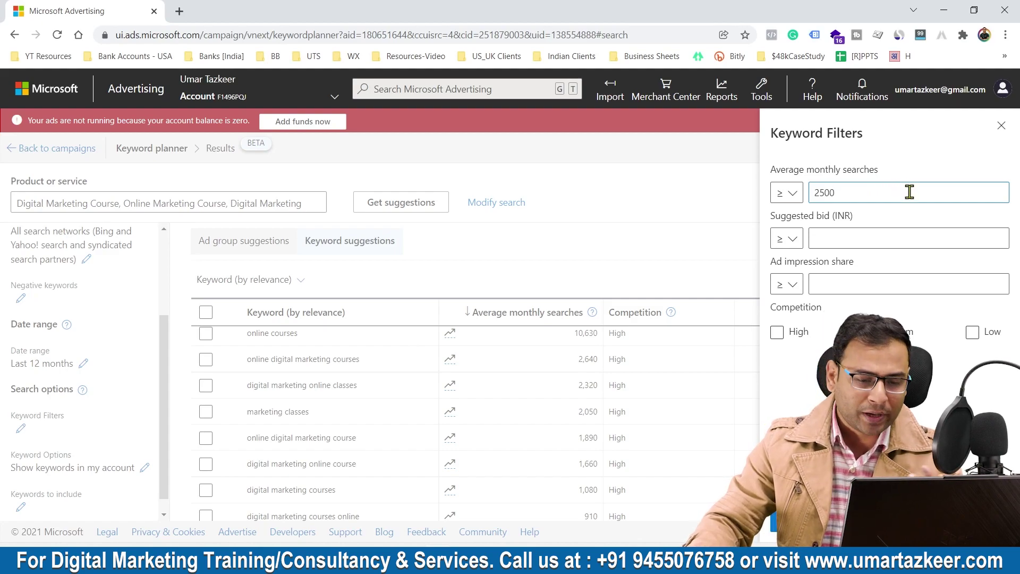
click(792, 522)
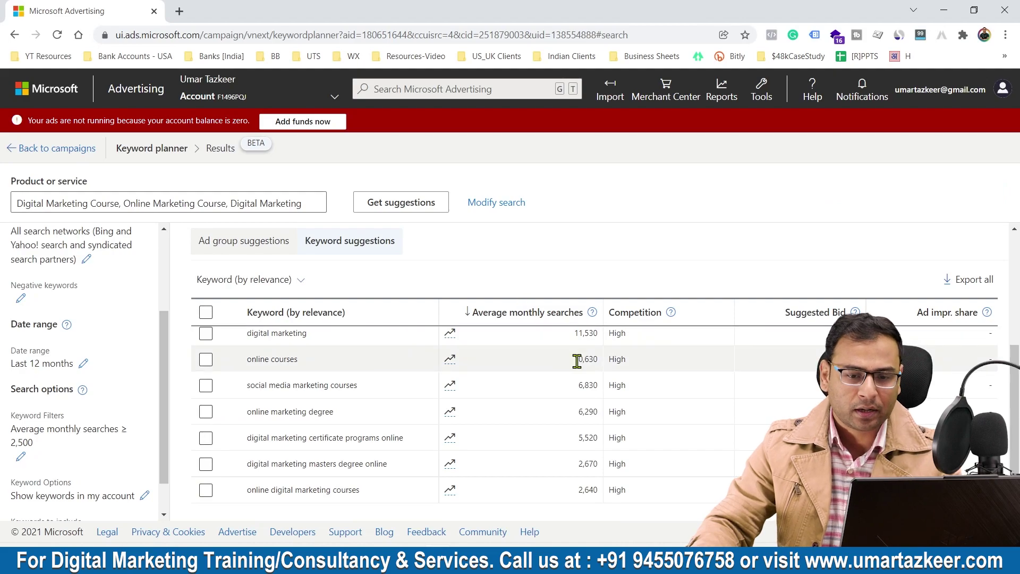
Step: Go through the filtered keyword suggestions and select the keyword "online digital marketing courses"
scroll(579, 361, down, 2)
scroll(420, 425, up, 3)
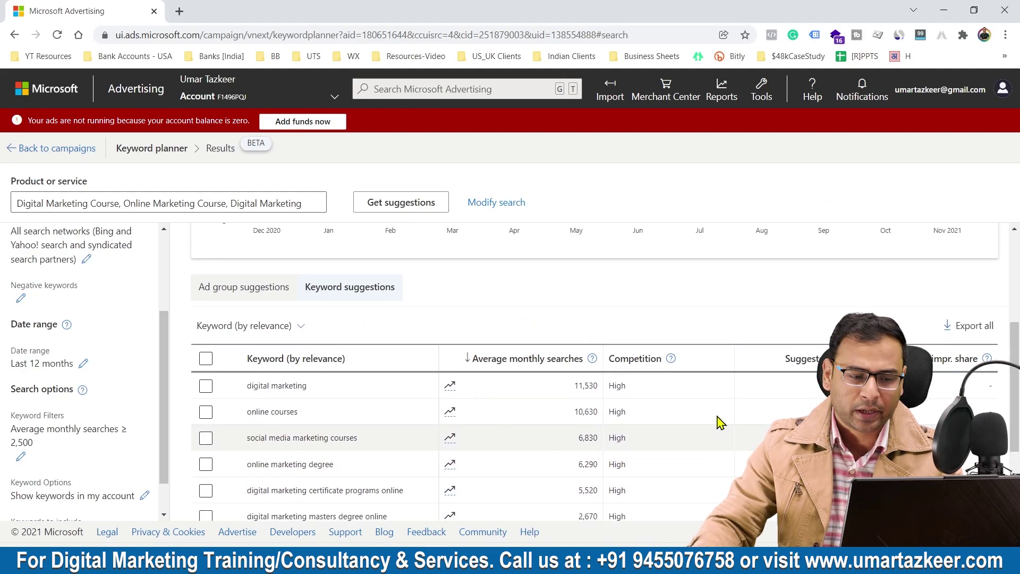
scroll(679, 423, down, 3)
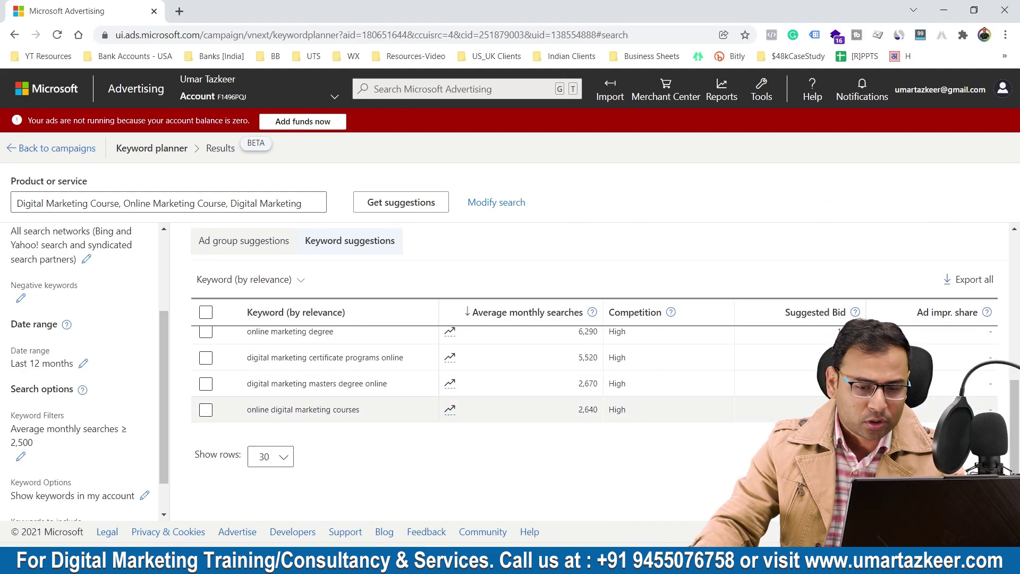
drag(765, 412, 728, 426)
click(728, 419)
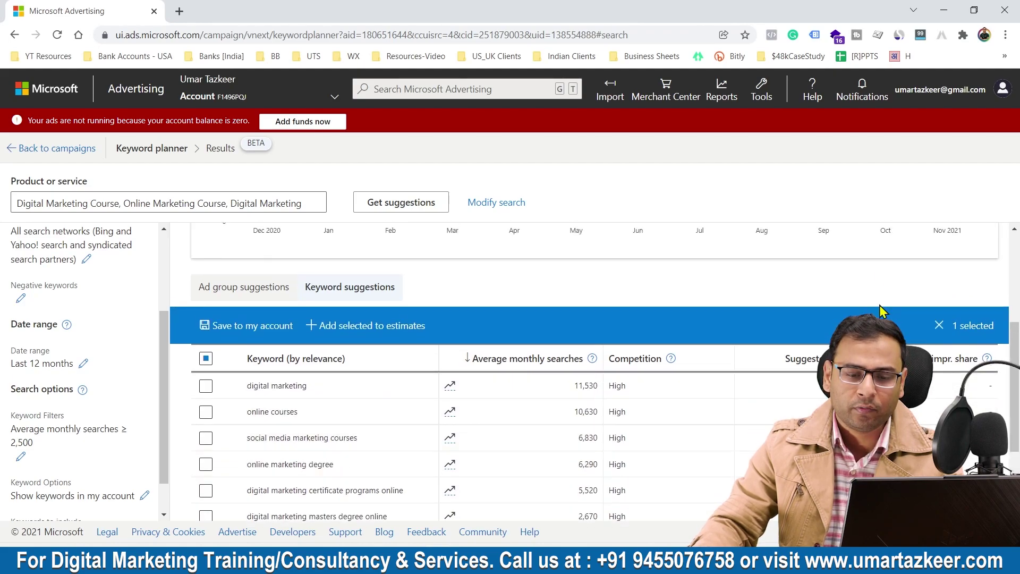
Step: Examine the filtered keywords with their average monthly searches, competition, suggested bid and ad impression share, and the search trend of "digital marketing"
scroll(972, 314, down, 3)
scroll(972, 313, up, 3)
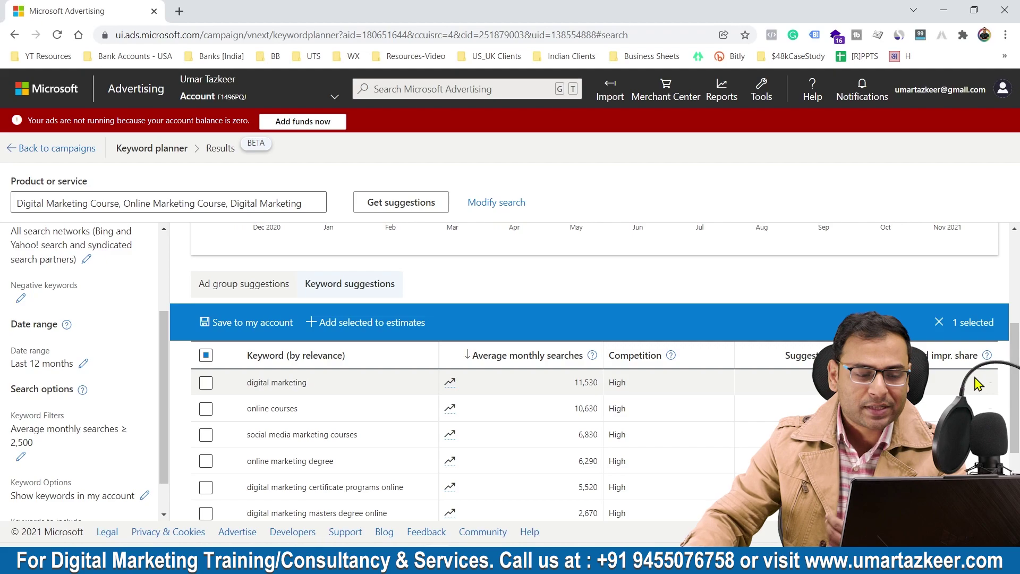
scroll(980, 372, down, 3)
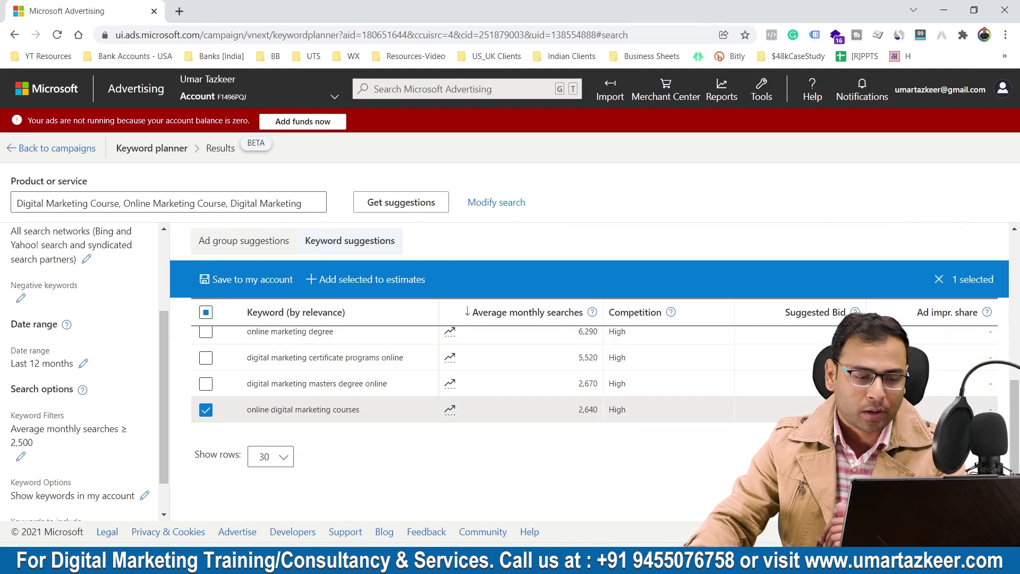
scroll(576, 419, up, 2)
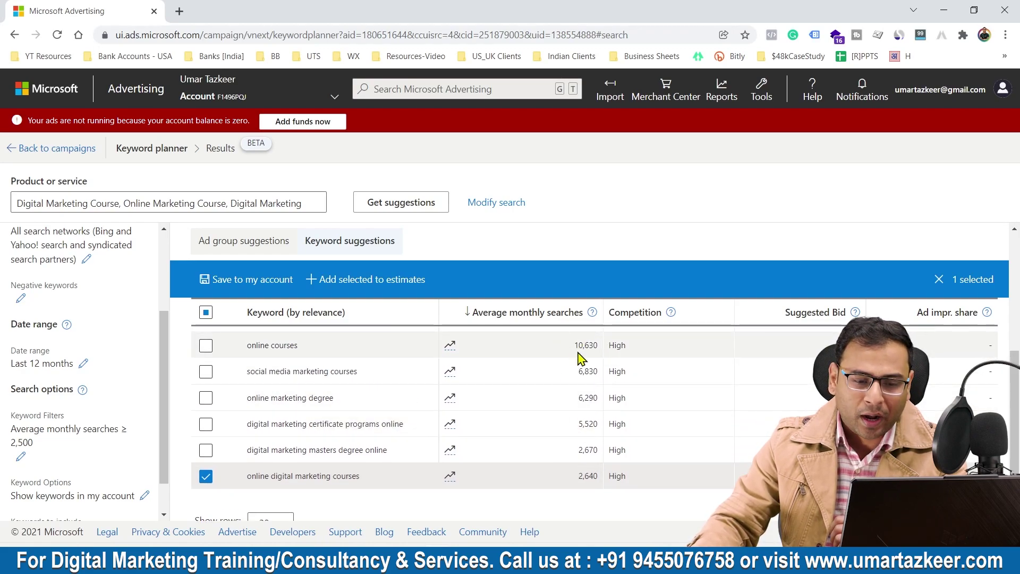
drag(577, 350, 702, 330)
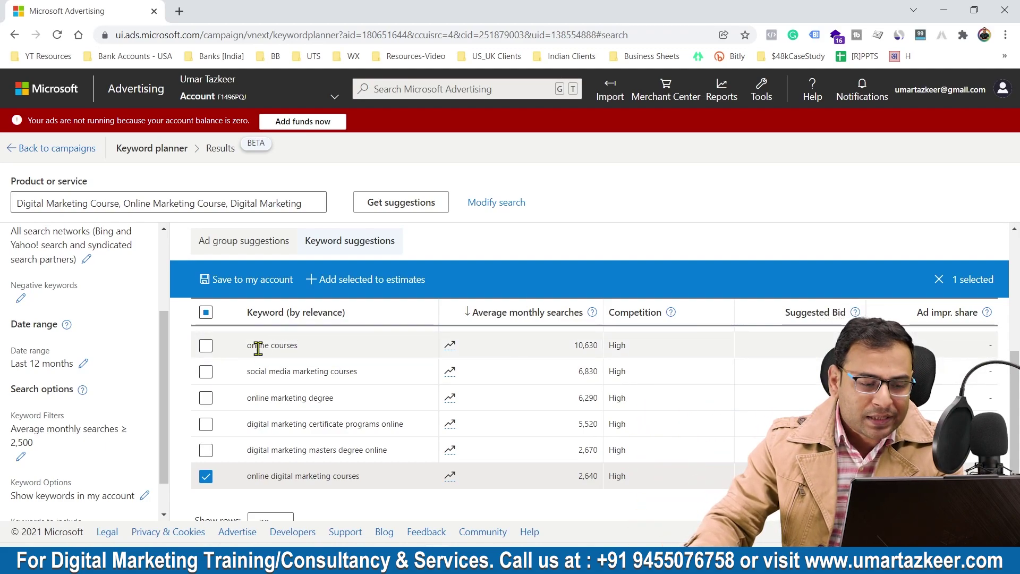
scroll(433, 401, up, 3)
scroll(472, 414, down, 2)
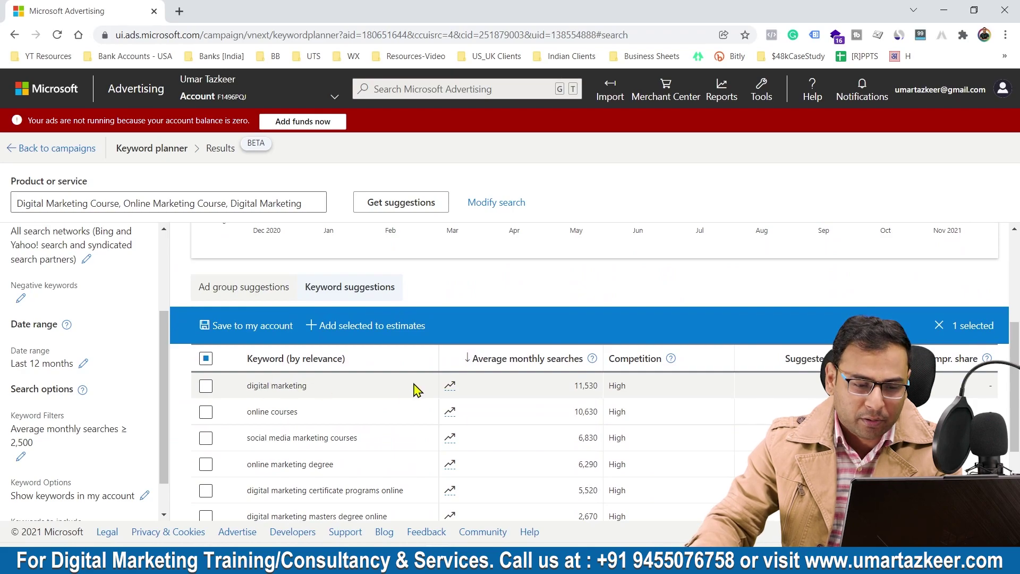
mouse_move(453, 390)
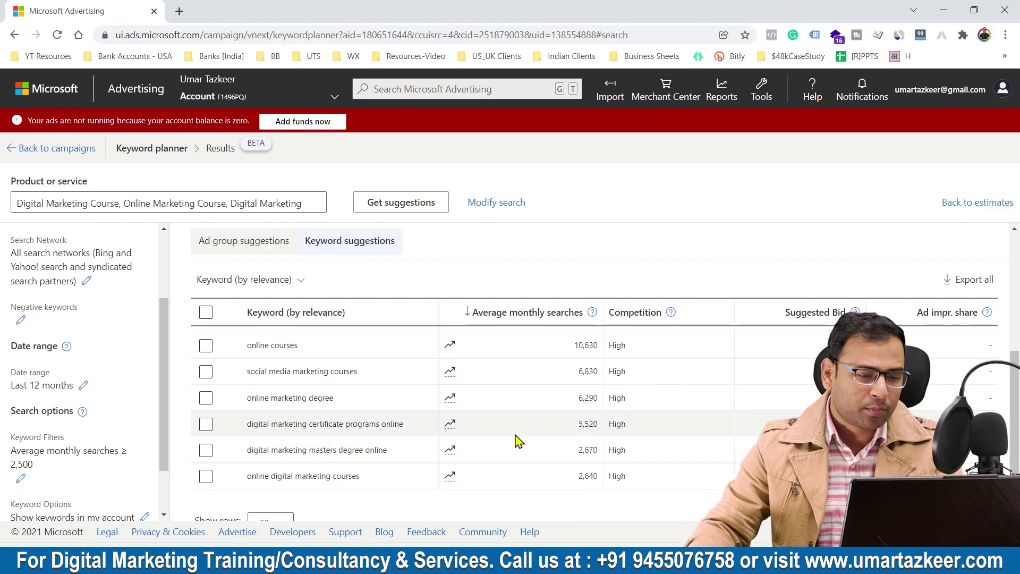
Step: Select "digital marketing masters degree online" and "digital marketing certificate programs online" and start saving them to the account
click(205, 450)
click(206, 423)
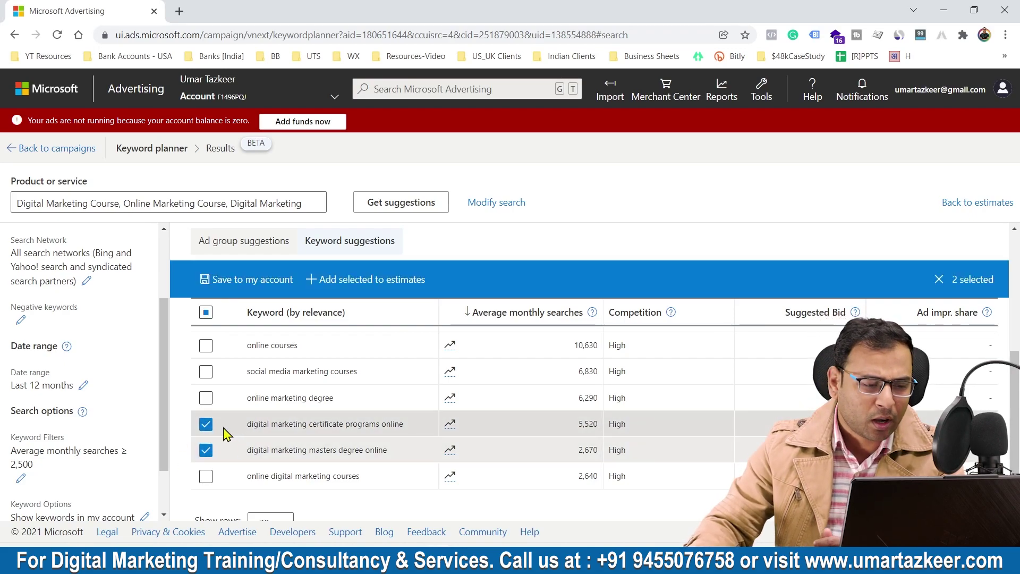
click(250, 280)
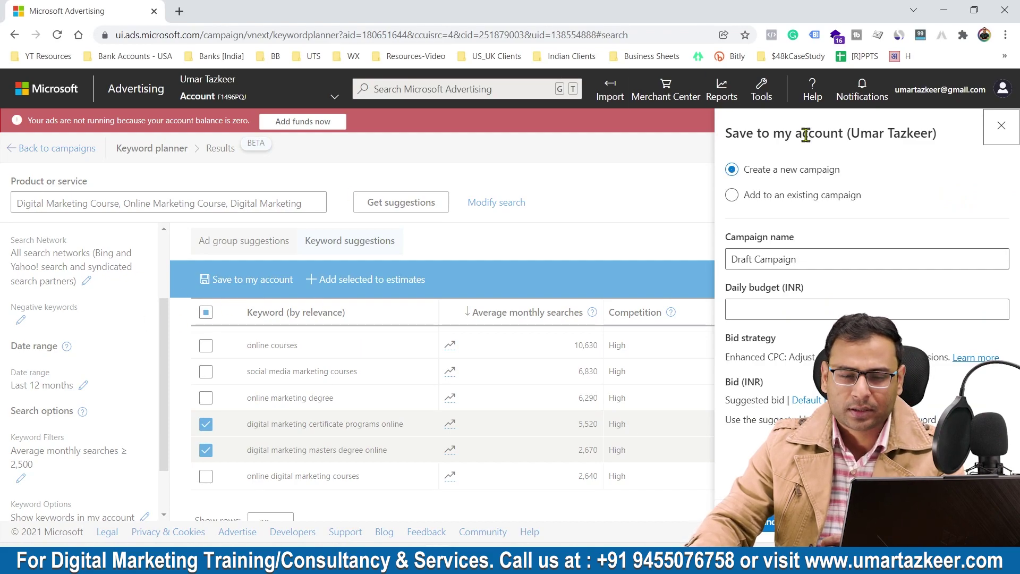
Step: Check which existing campaigns the selected keywords can be added to and return to creating a new campaign
click(805, 196)
click(808, 259)
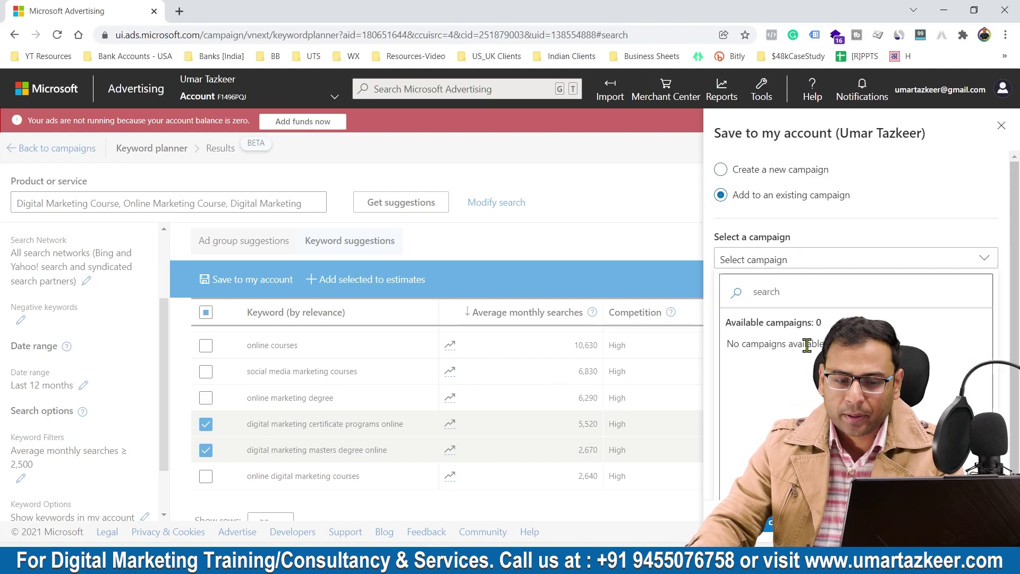
click(808, 215)
click(798, 181)
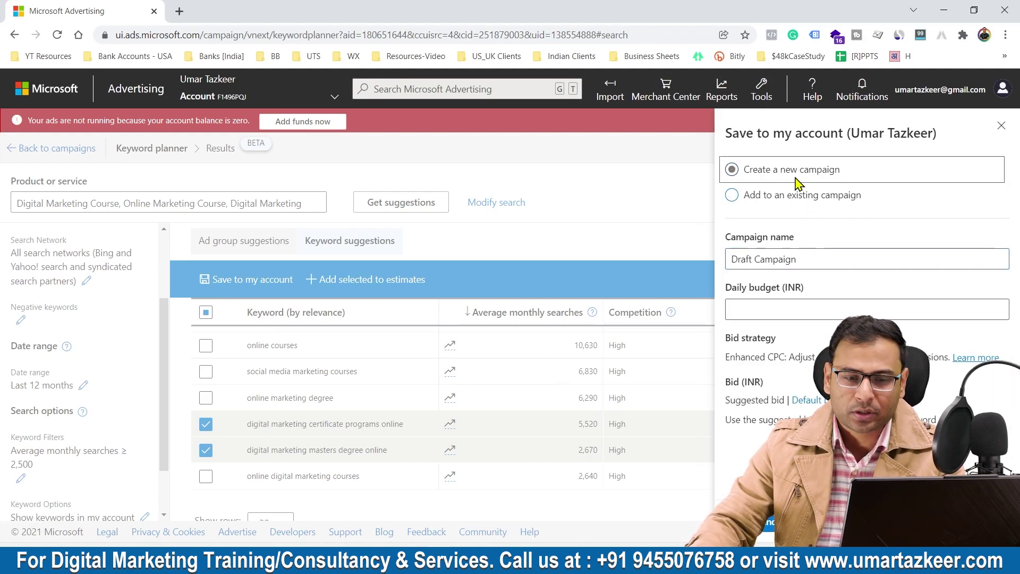